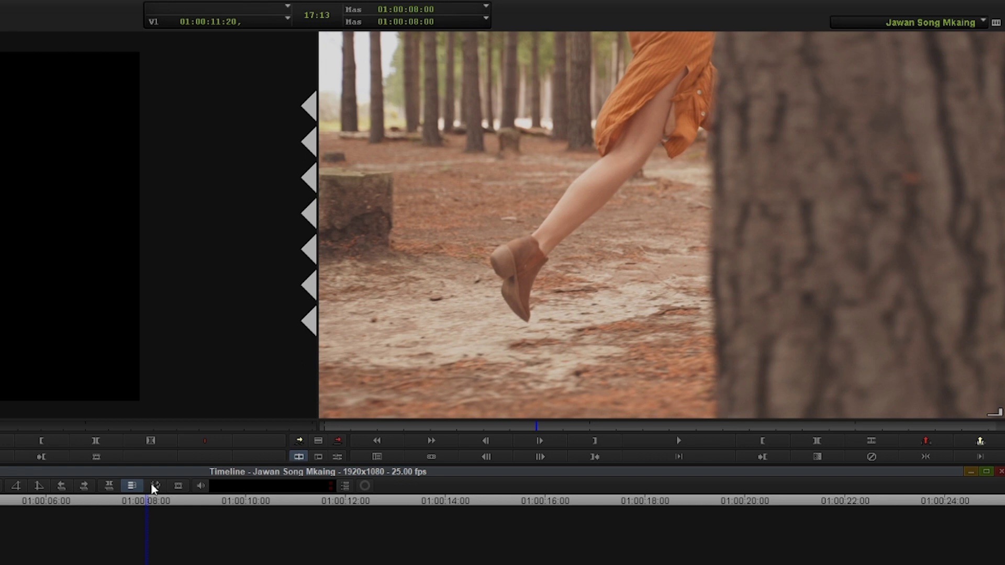
Play and scrub through the opening street shot and the forest running shot, examining how the lamp post and tree trunk cross the frame.
click(0, 523)
key(space)
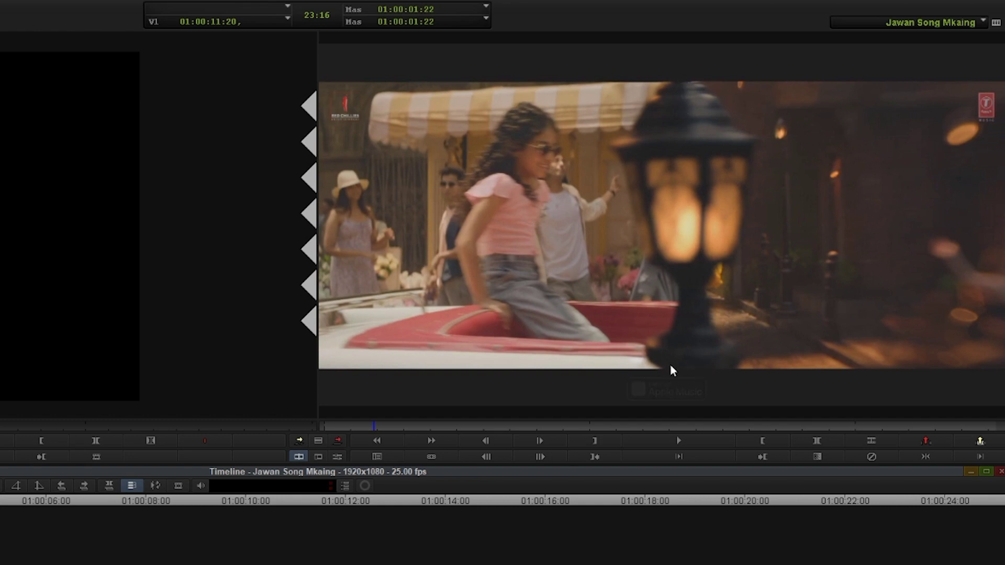
click(22, 501)
click(0, 502)
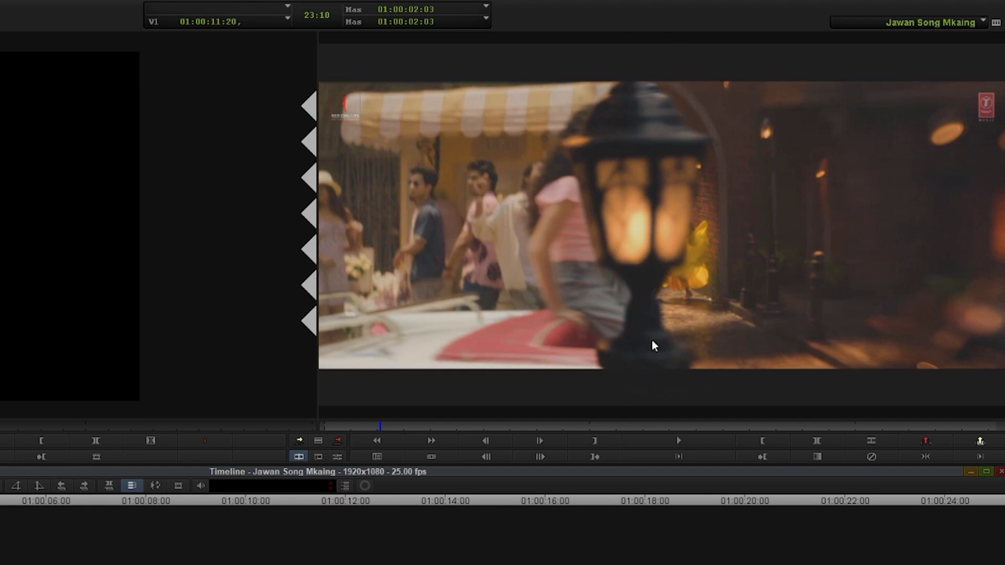
click(26, 501)
drag(28, 502, 124, 508)
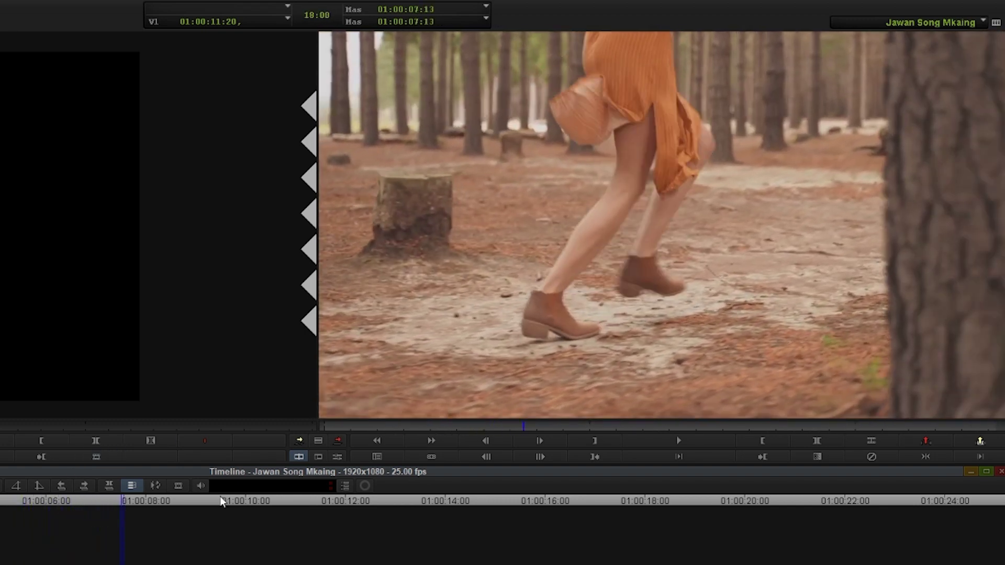
click(134, 505)
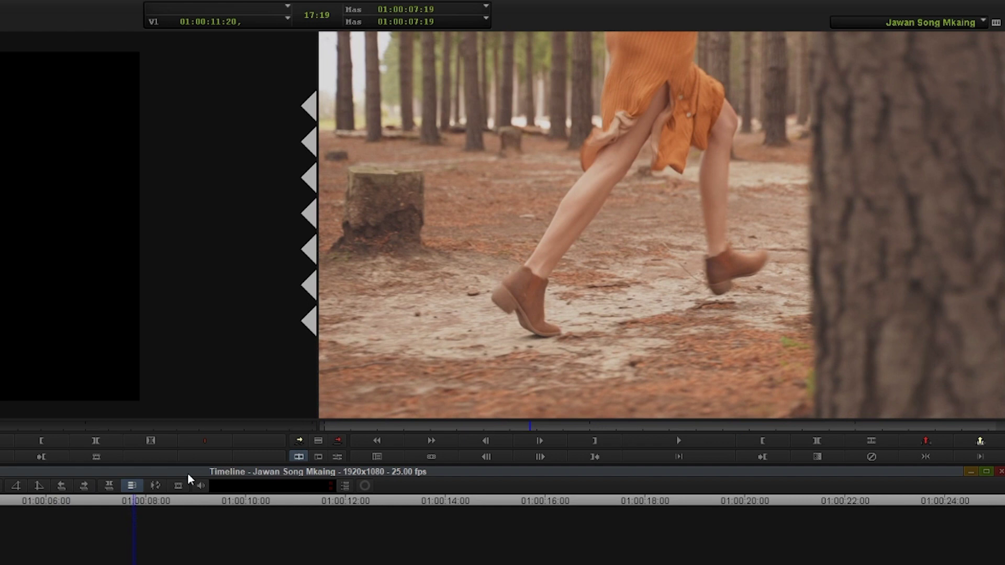
drag(140, 502, 162, 501)
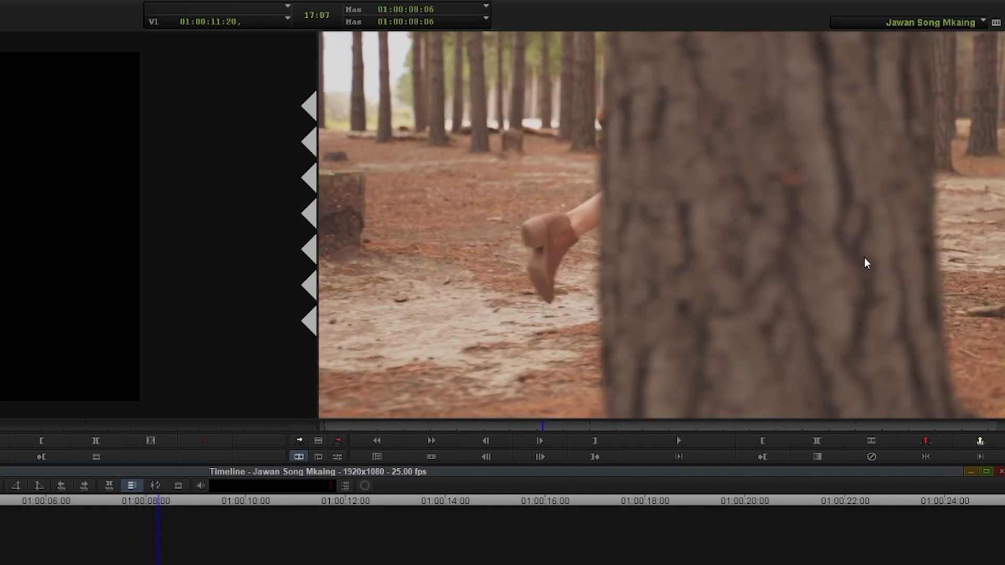
mouse_move(148, 500)
mouse_down()
mouse_move(126, 511)
mouse_move(147, 517)
mouse_up()
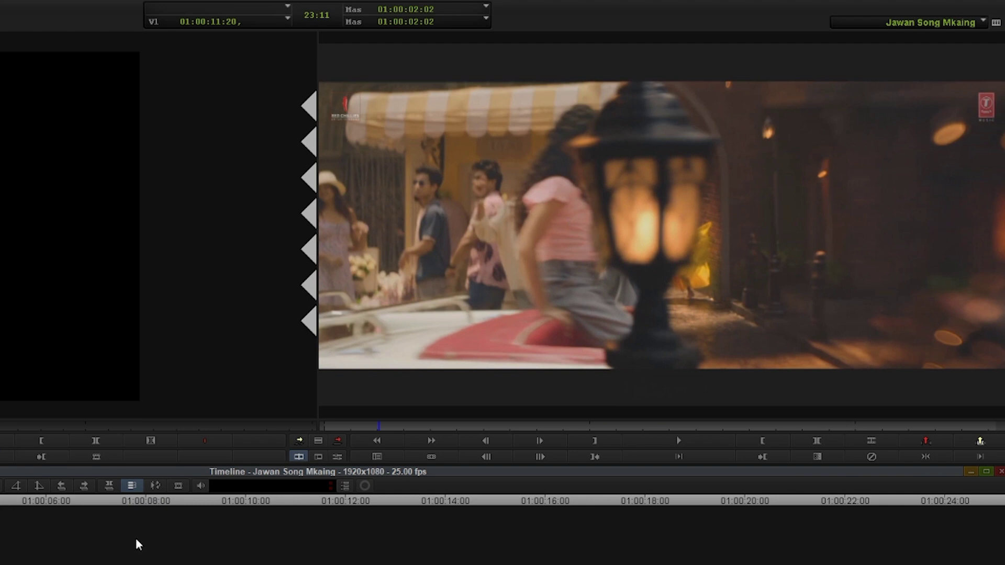
drag(74, 503, 147, 508)
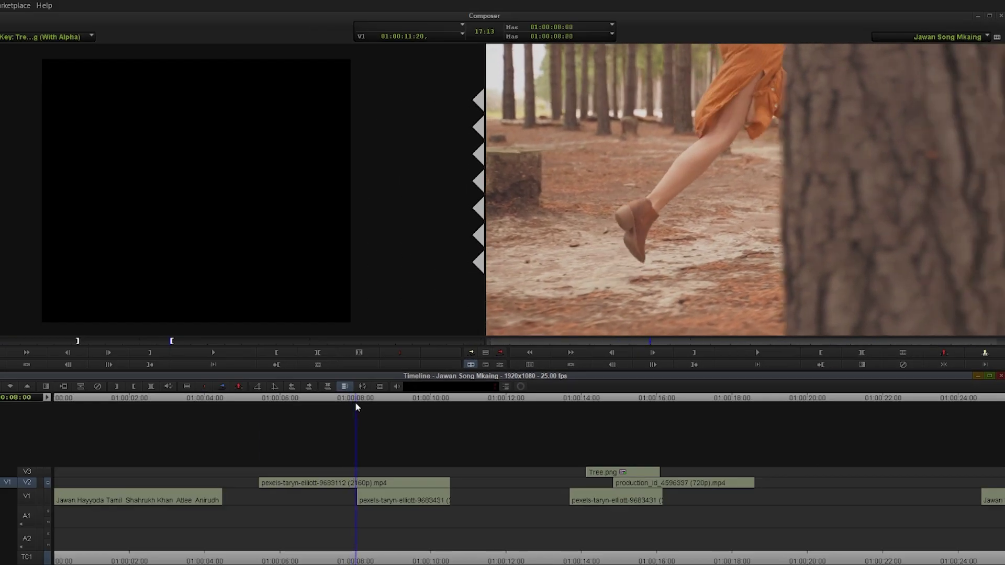
Compare the V2 running clip with the V1 clip beneath it at 01:00:08:09 by monitoring each track in turn.
drag(355, 406, 369, 401)
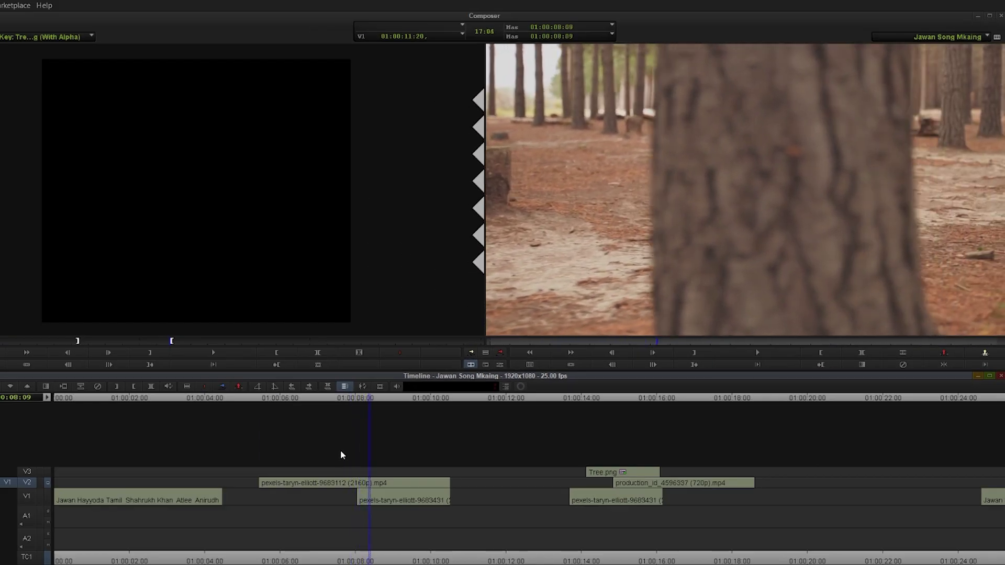
click(45, 495)
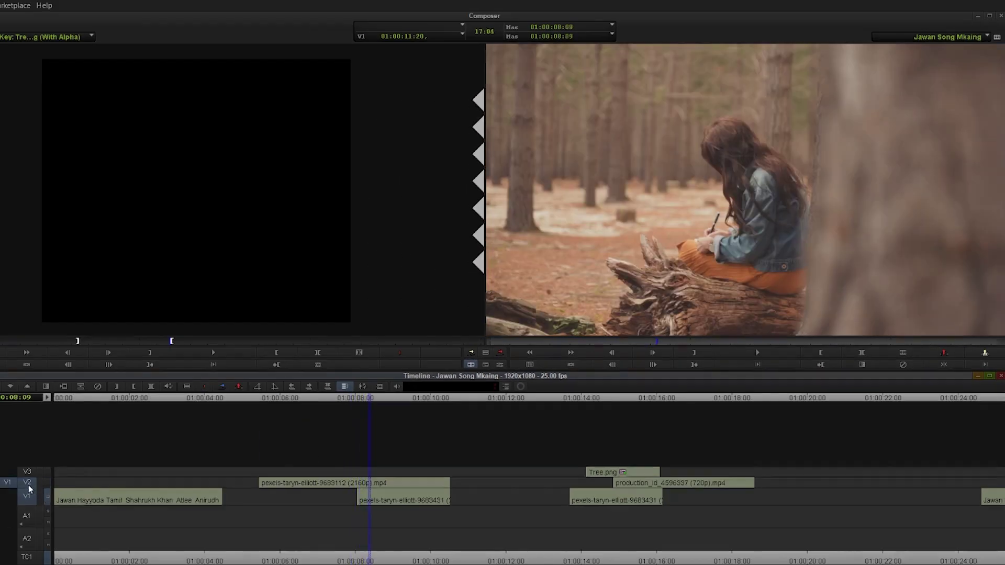
click(27, 484)
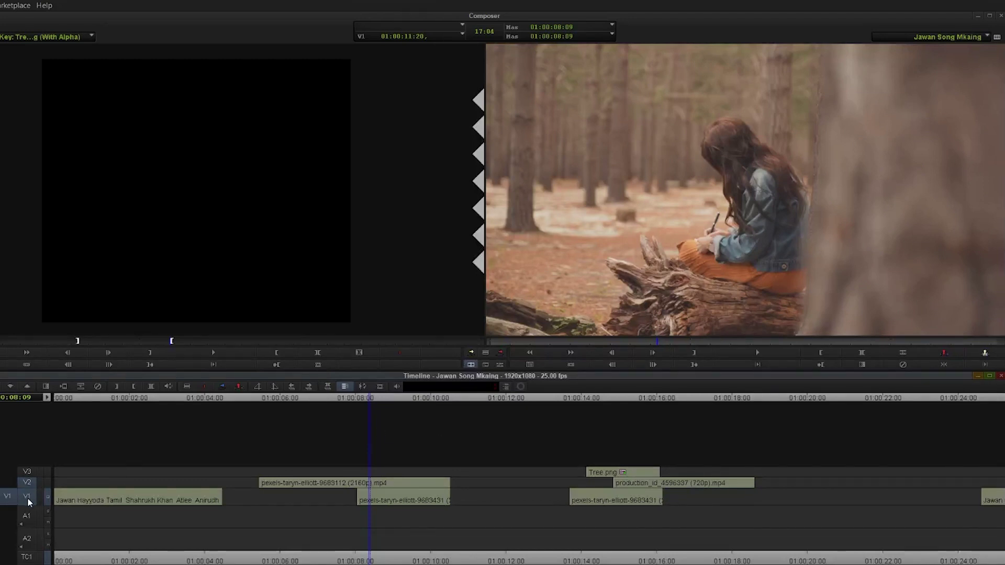
click(28, 496)
Apply the AniMatte key effect to the pexels-taryn-elliott-9683112 clip on V2, with the playhead at 01:00:08:00.
drag(366, 401, 356, 403)
click(360, 481)
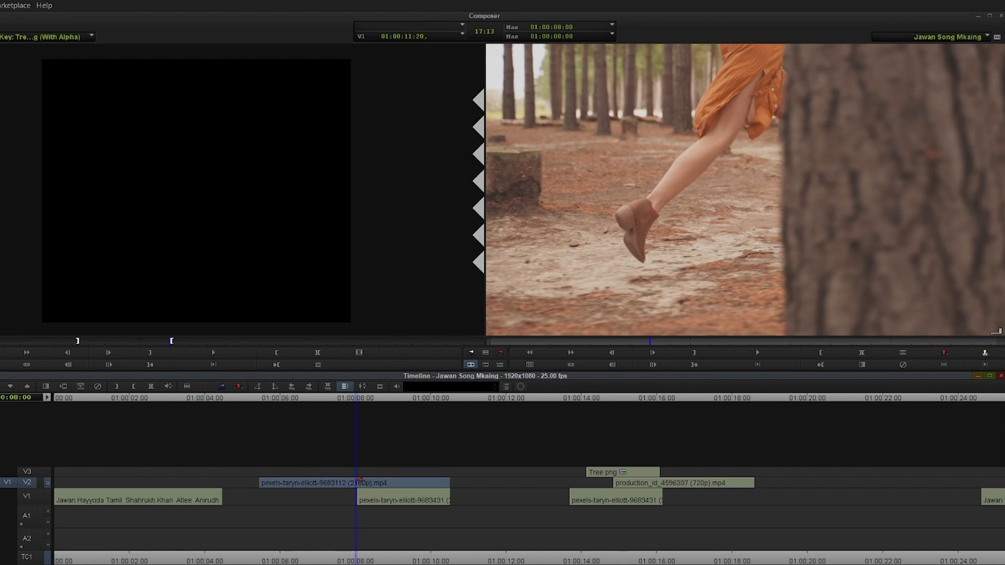
click(168, 33)
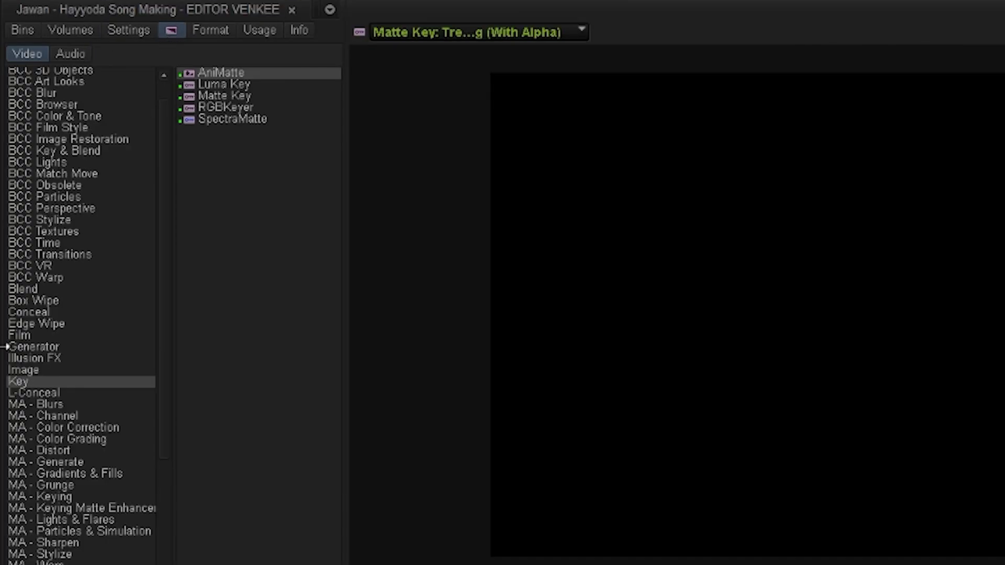
drag(222, 75, 351, 482)
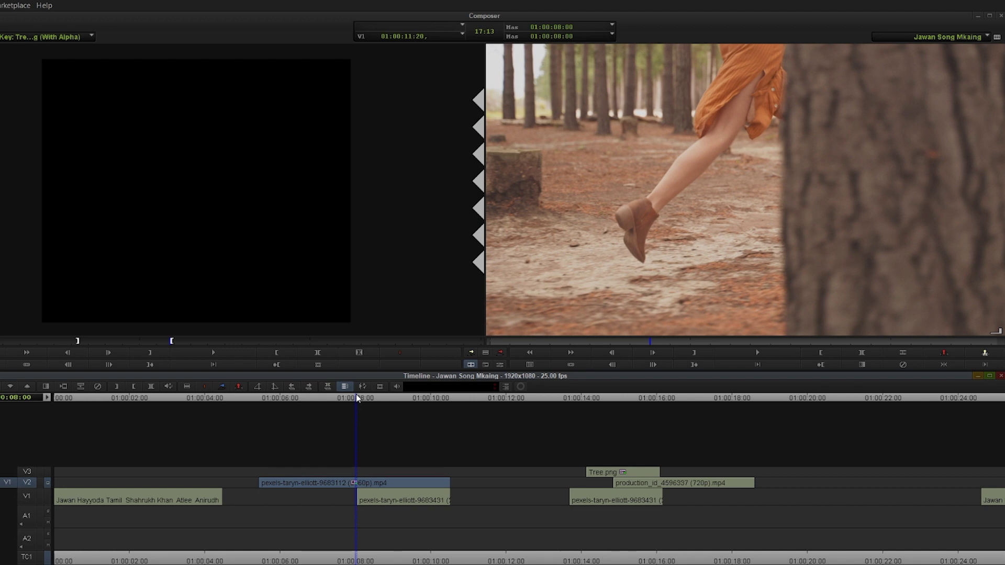
Park on frame 01:00:08:01, where the trunk meets the frame's right edge, and open the clip's AniMatte effect for editing.
key(Right)
key(Right)
key(Right)
key(Right)
key(Left)
key(Left)
key(Left)
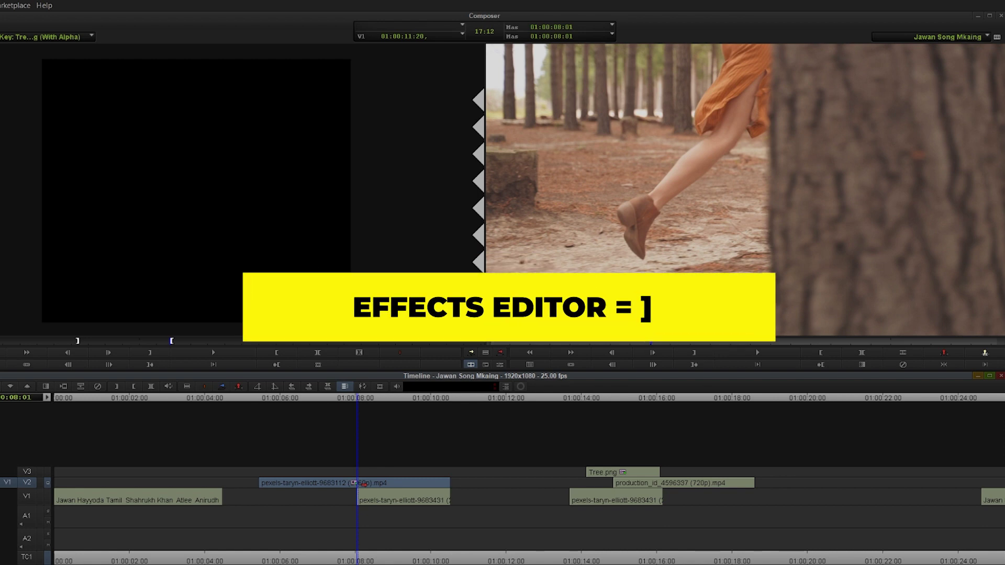
key(bracketright)
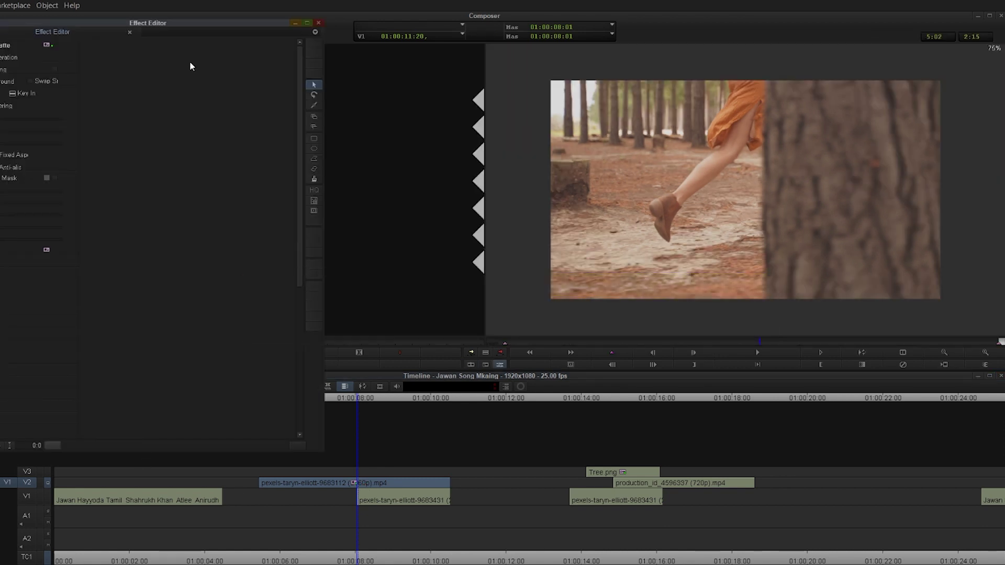
drag(184, 23, 336, 17)
Draw a rectangular matte starting at the picture's right edge and extending outside the frame, and add a keyframe at 01:00:08:01.
click(946, 353)
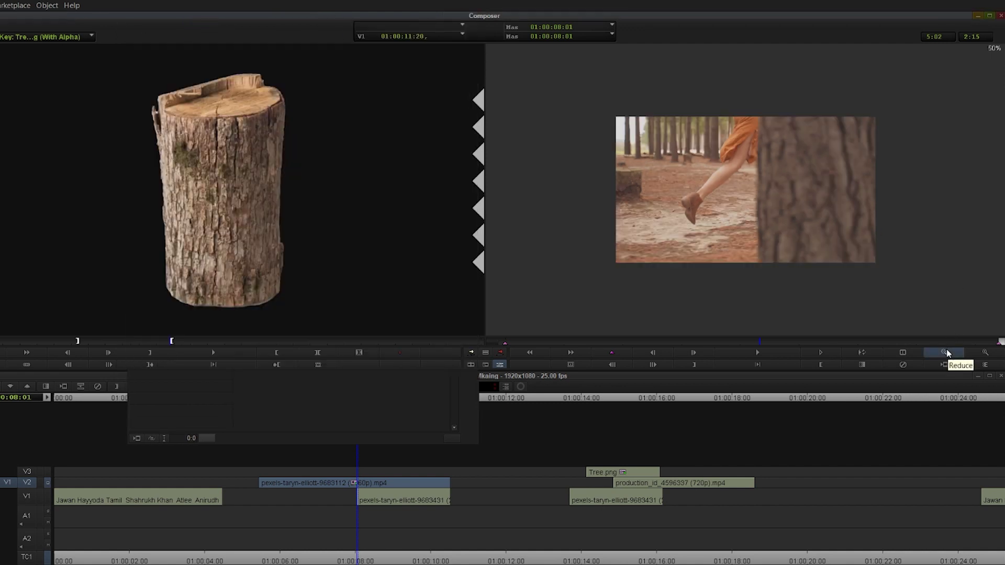
click(948, 353)
click(984, 354)
click(984, 355)
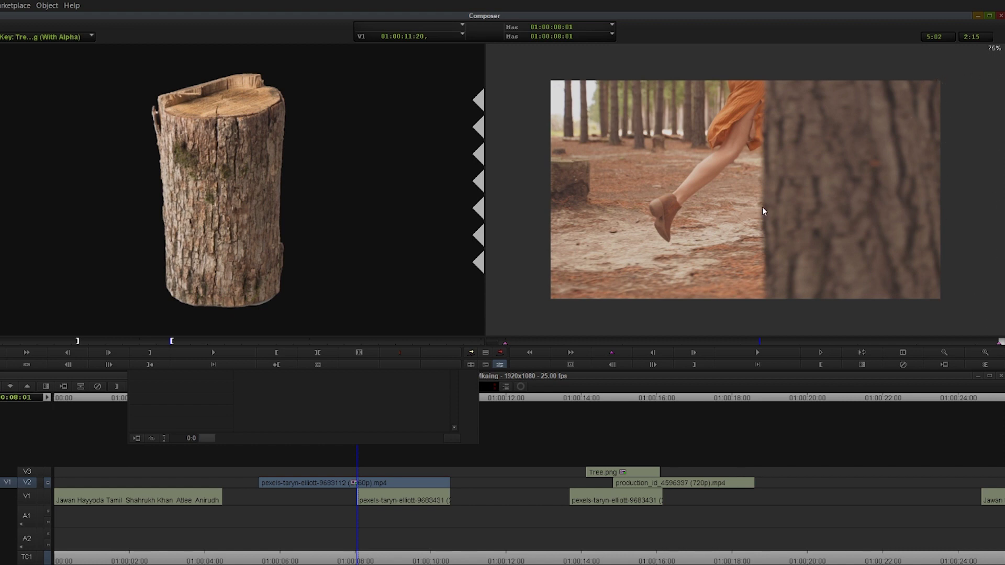
click(435, 396)
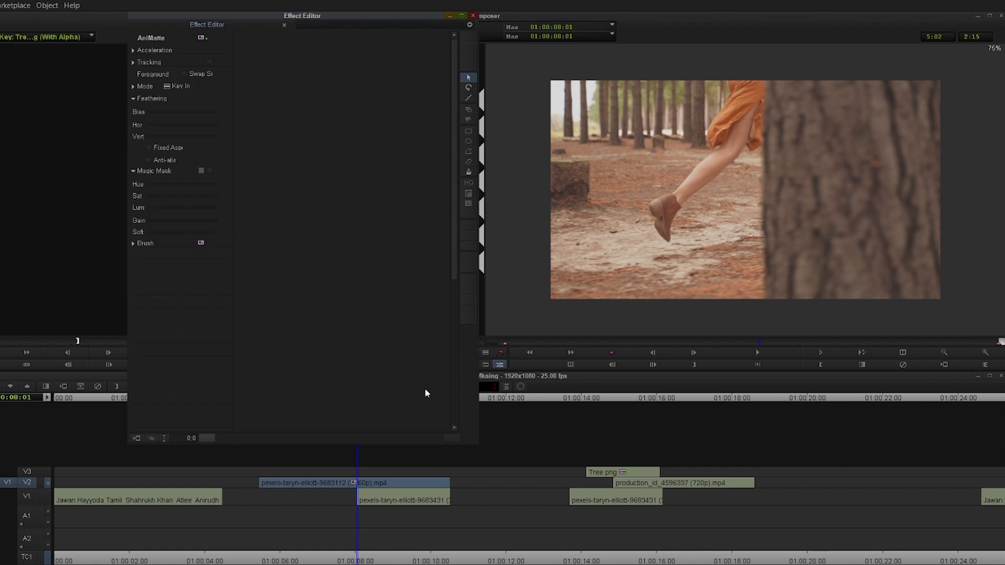
click(471, 131)
drag(939, 79, 1004, 300)
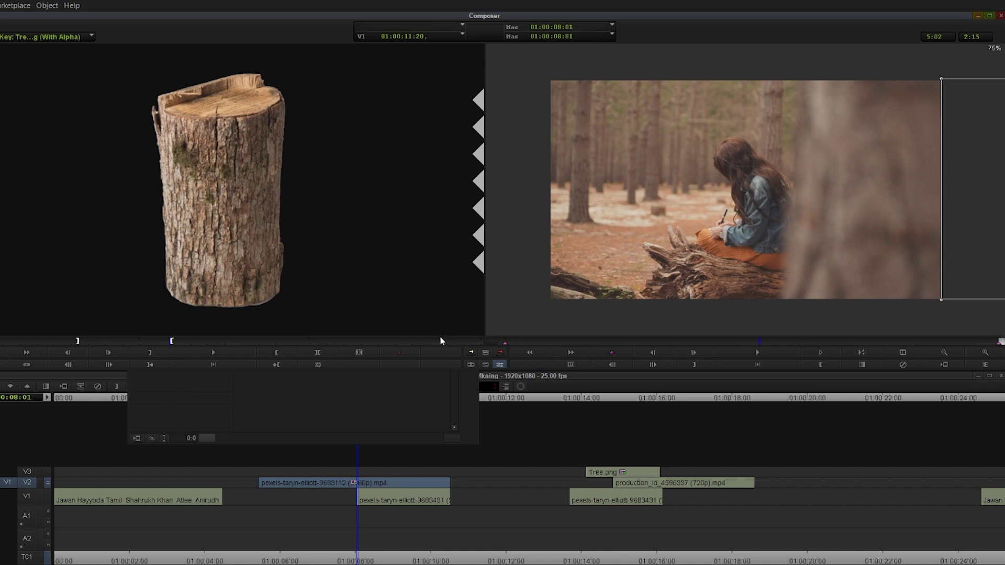
click(378, 397)
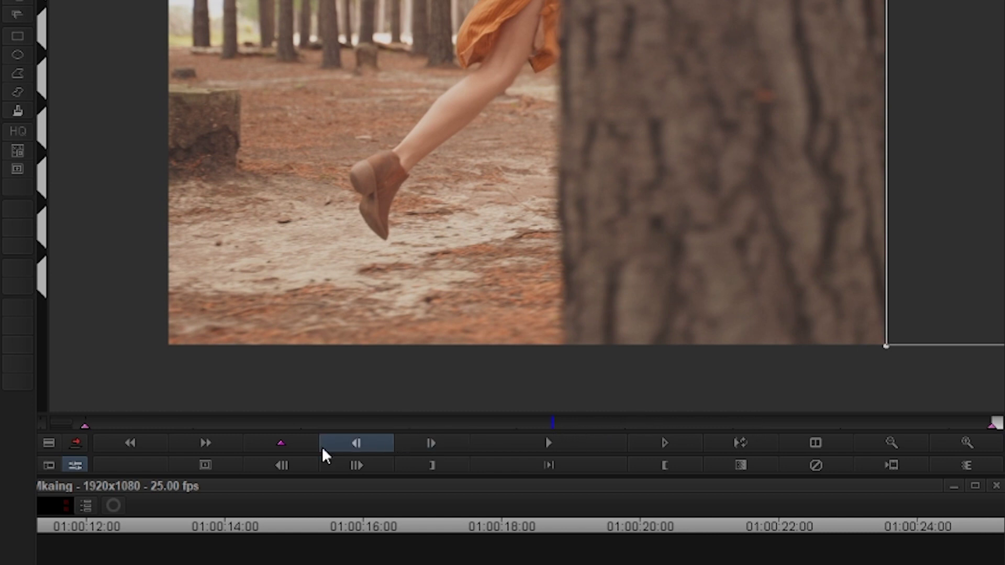
click(292, 446)
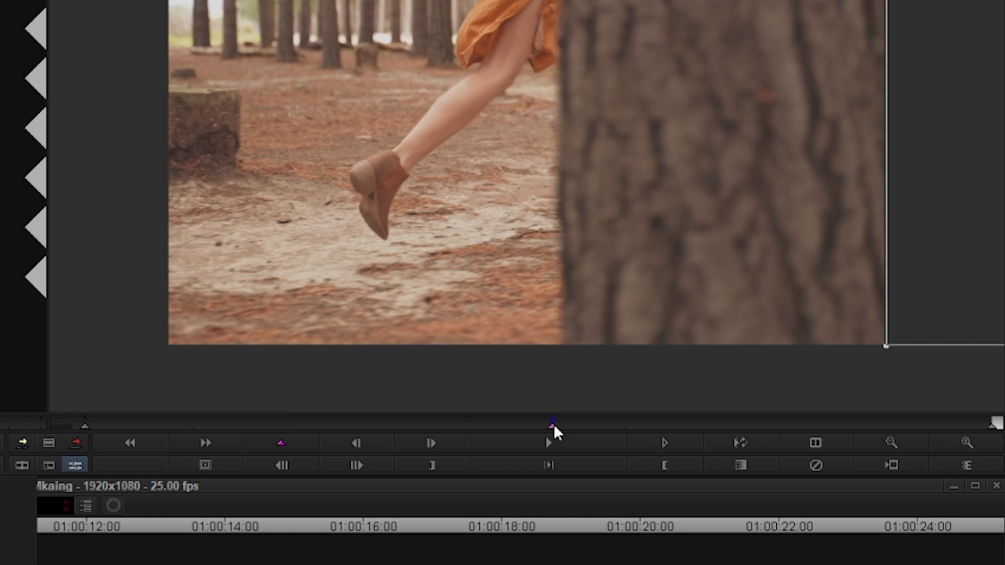
Step through the frames following the keyframe to examine the trunk's movement relative to the matte edge, ending back on the keyframe.
key(Right)
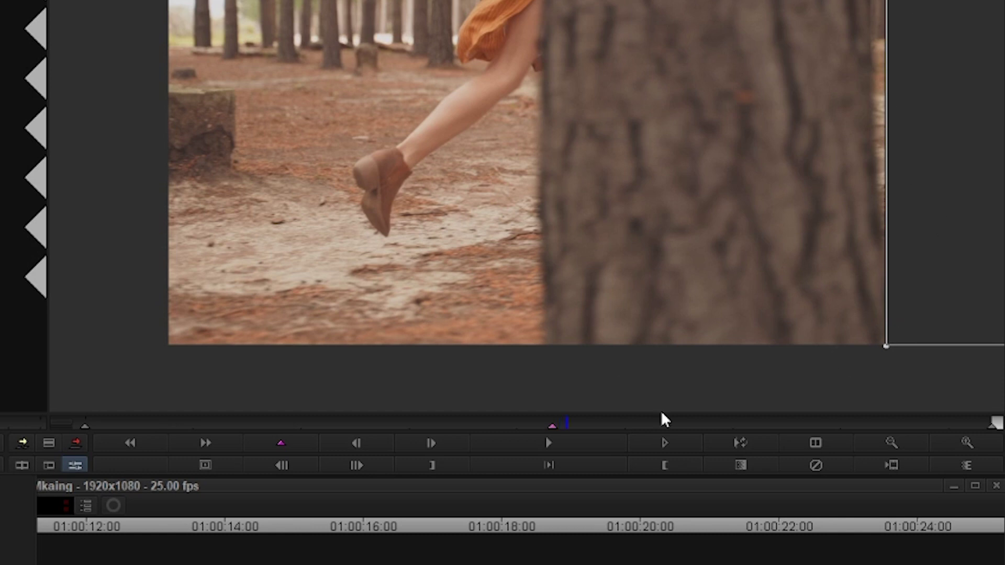
key(space)
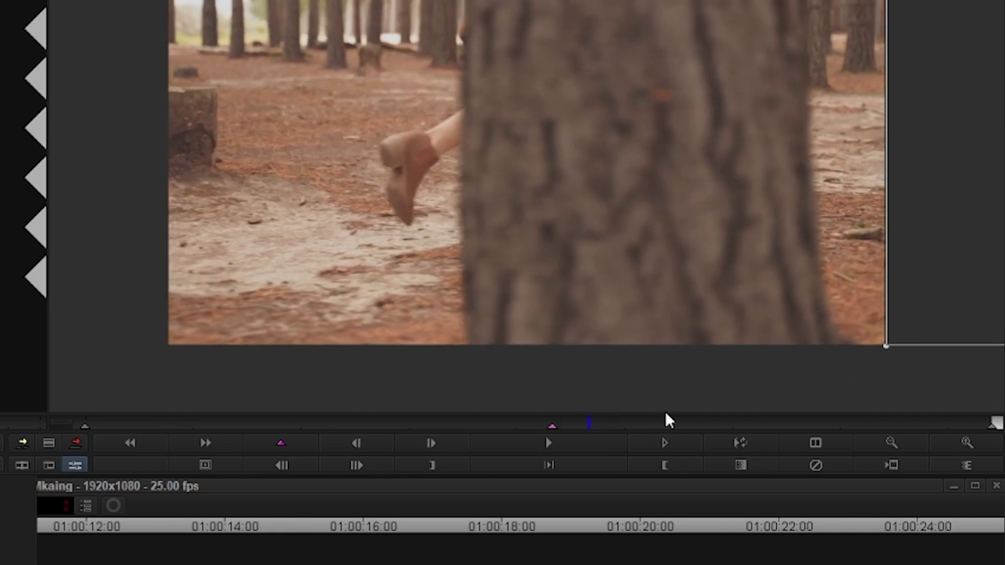
key(Left)
key(Left)
key(Left)
key(Left)
key(Left)
key(Left)
key(Left)
key(Left)
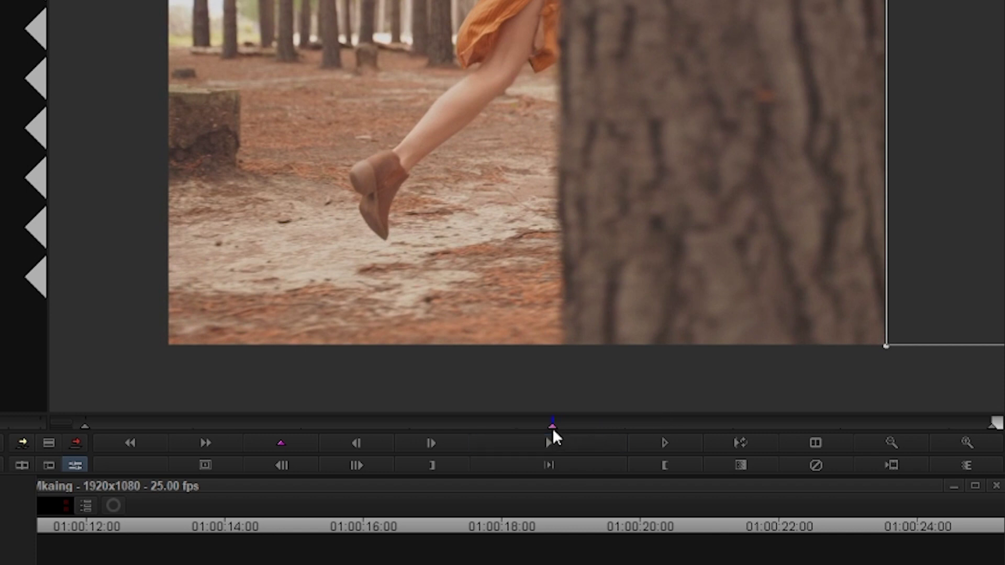
drag(552, 428, 557, 428)
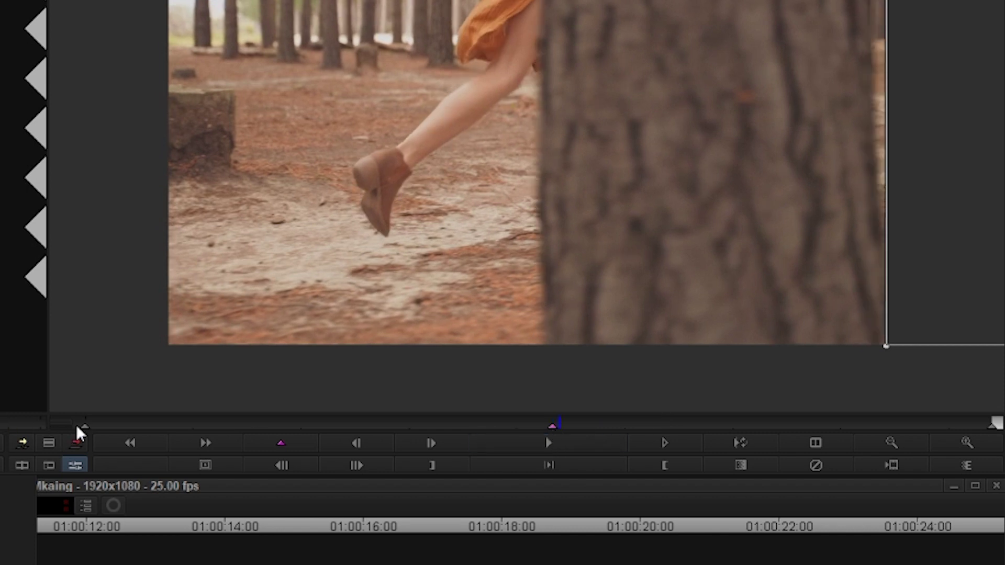
click(552, 426)
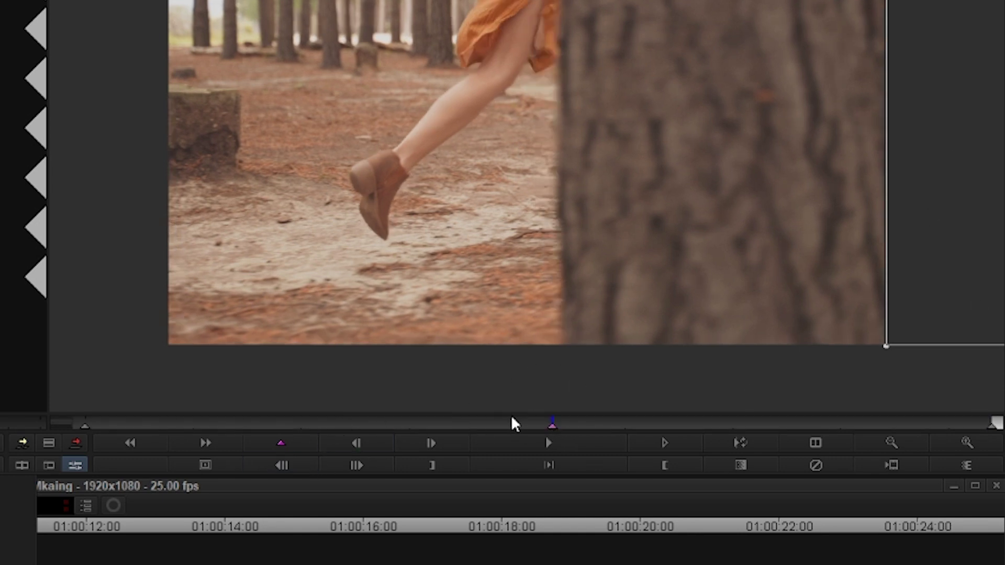
Add a keyframe at 01:00:08:02 and move the matte's upper-left point inward onto the trunk's right edge.
click(547, 445)
click(279, 445)
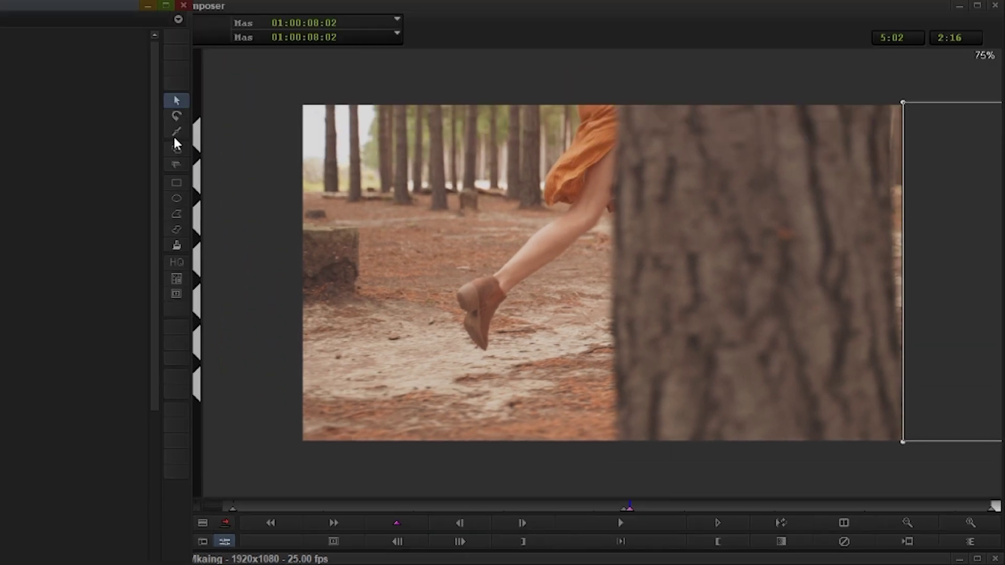
click(174, 137)
click(900, 99)
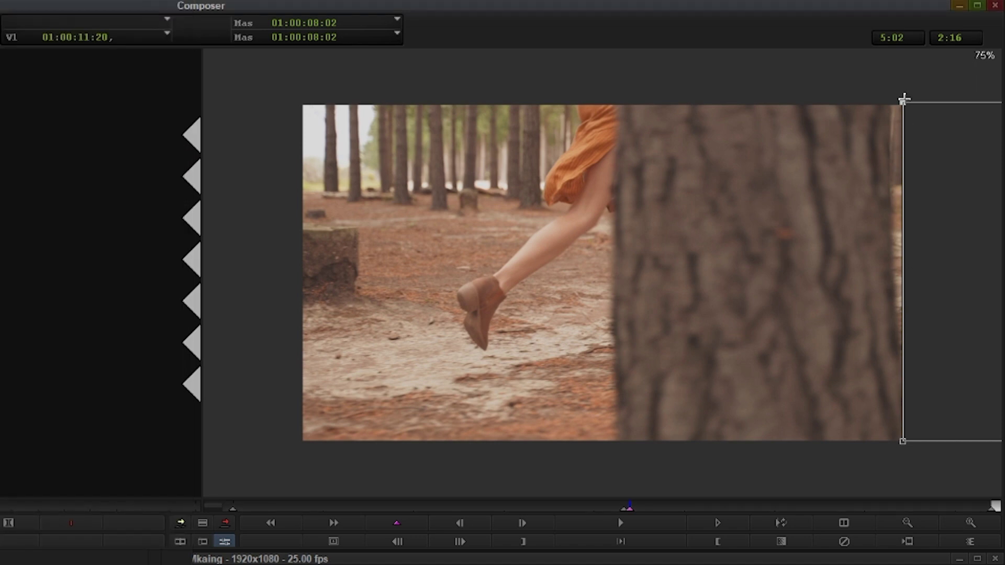
drag(903, 103, 888, 97)
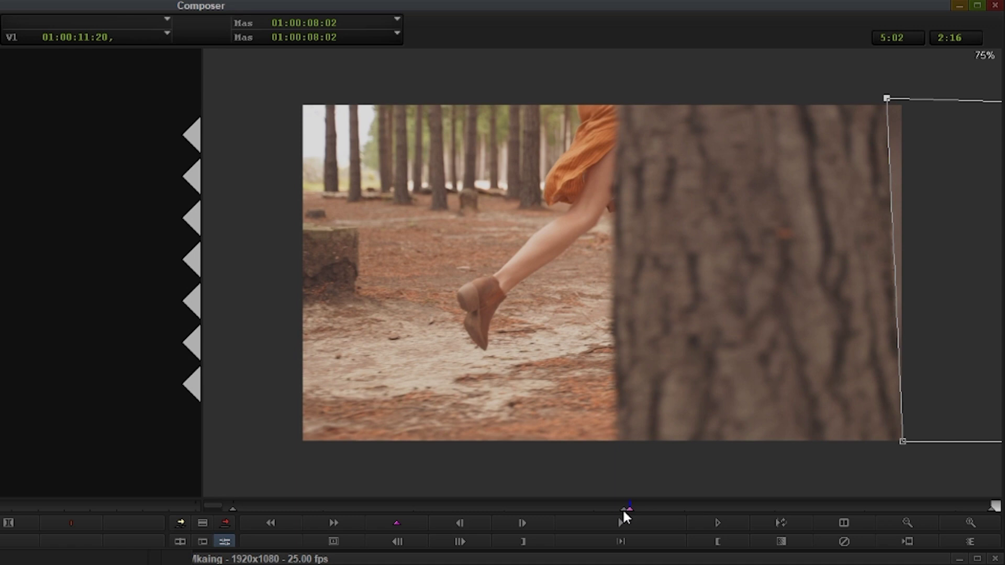
click(623, 511)
click(625, 511)
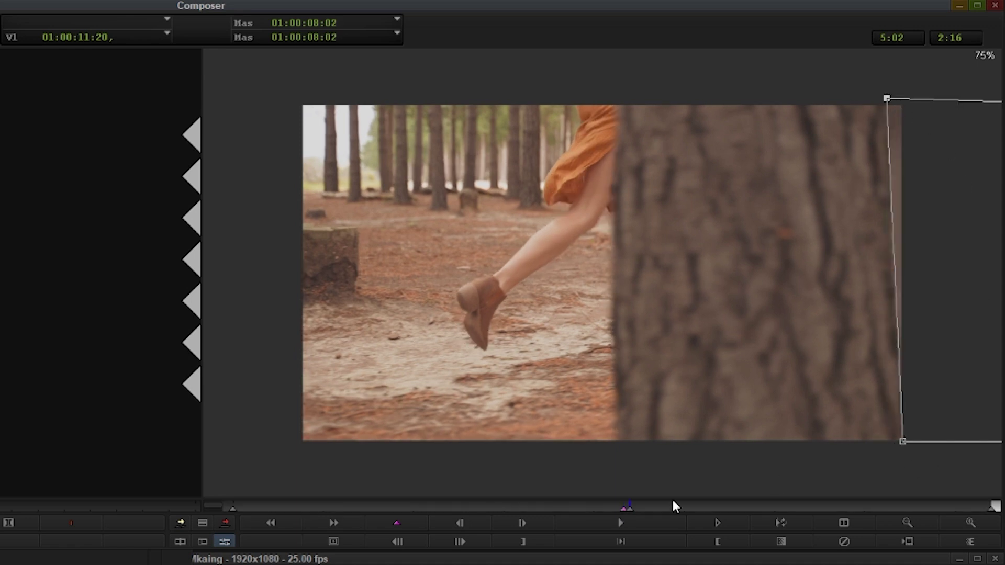
At 01:00:08:03, move the matte's lower-left and upper-left points inward to follow the trunk's right edge.
key(Right)
drag(903, 441, 895, 440)
drag(885, 102, 872, 98)
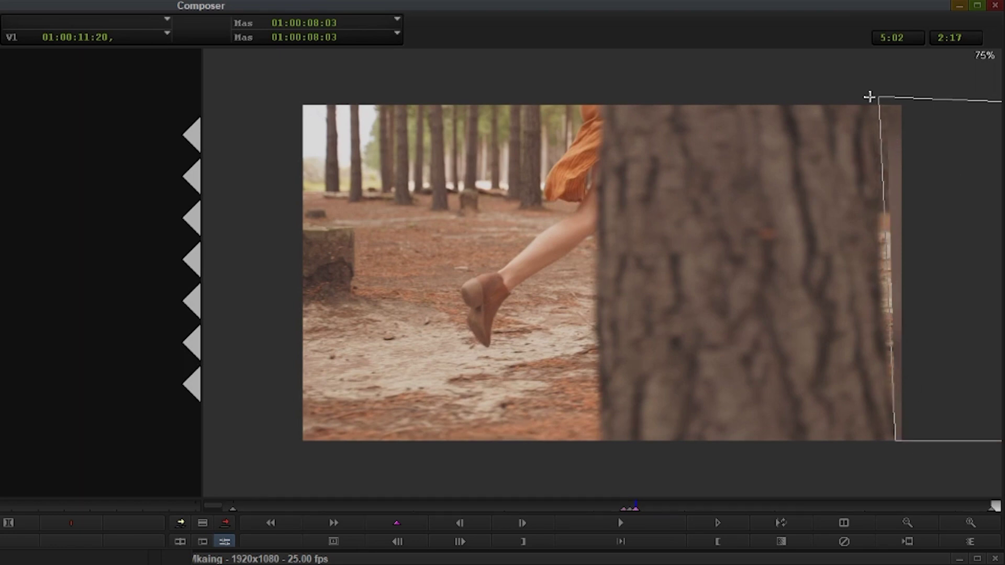
Add a point midway along the matte's left side at 01:00:08:03 and pull it inward to match the trunk's curve.
key(Right)
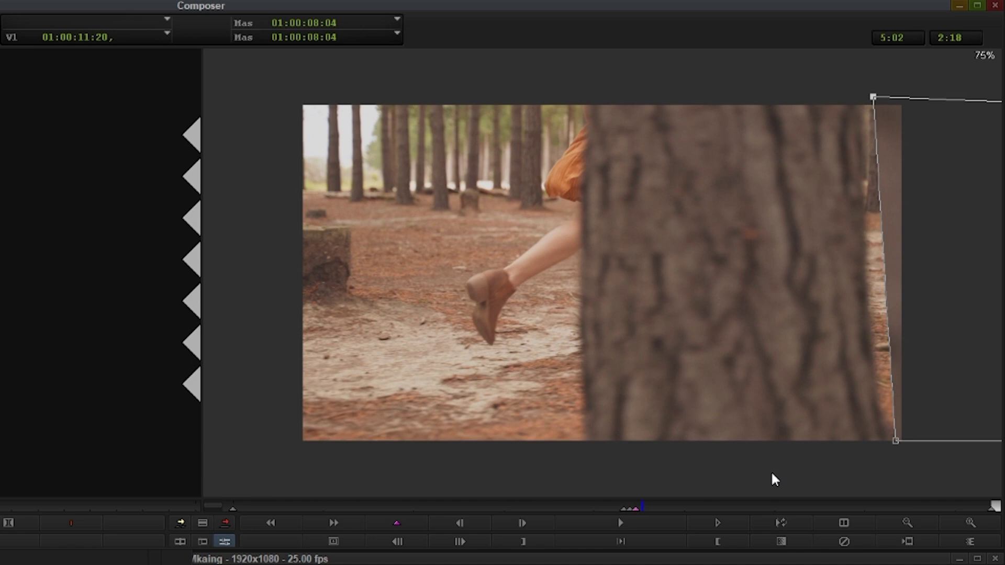
key(Left)
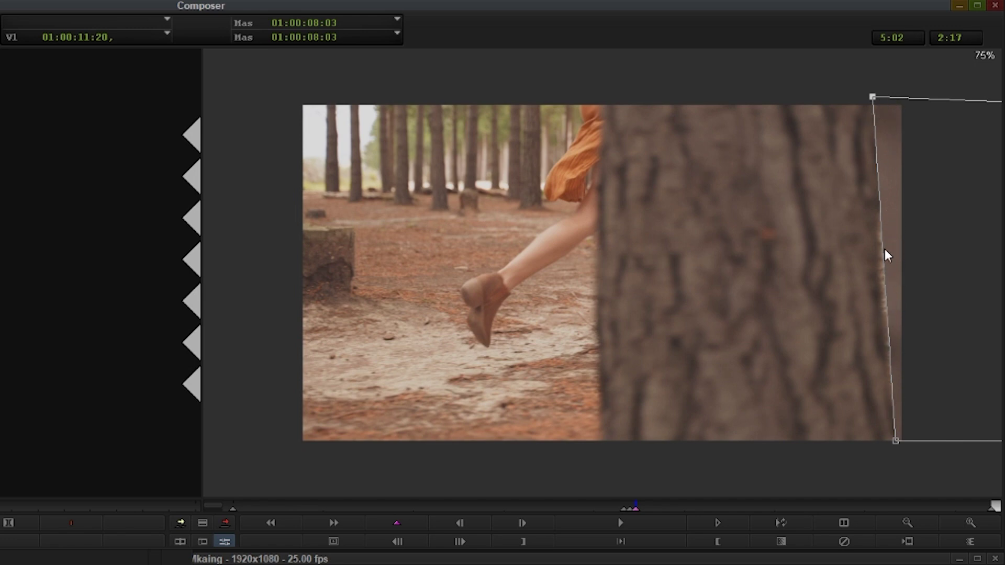
click(884, 280)
drag(883, 277, 875, 278)
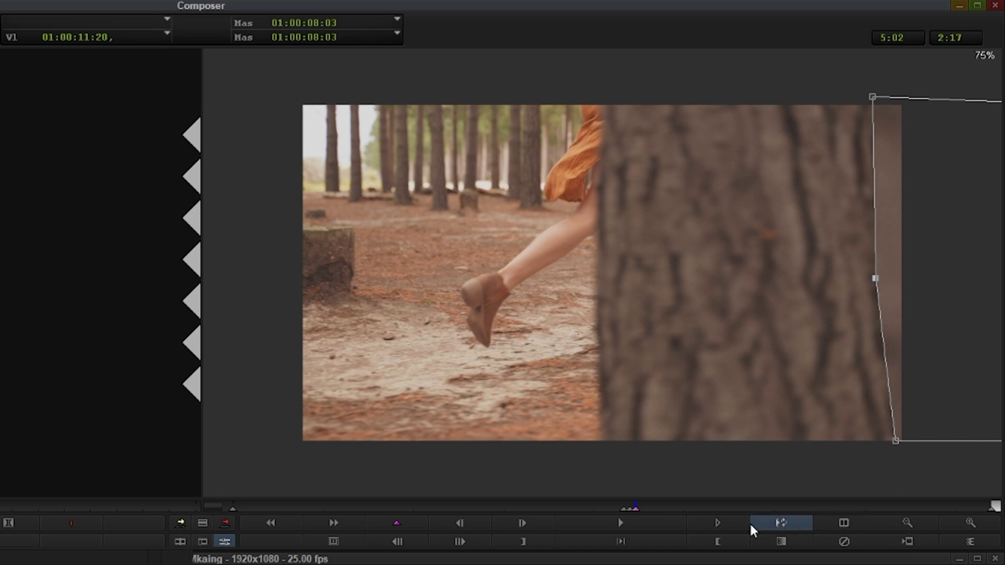
key(Right)
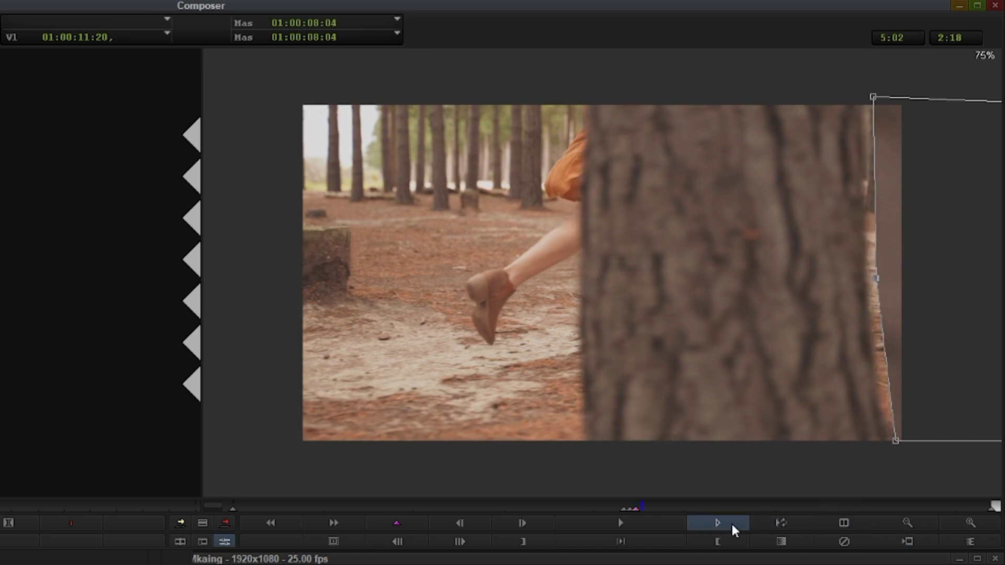
At 01:00:08:04, move the matte's lower-left, middle-left and upper-left points inward to follow the trunk's right edge.
click(893, 439)
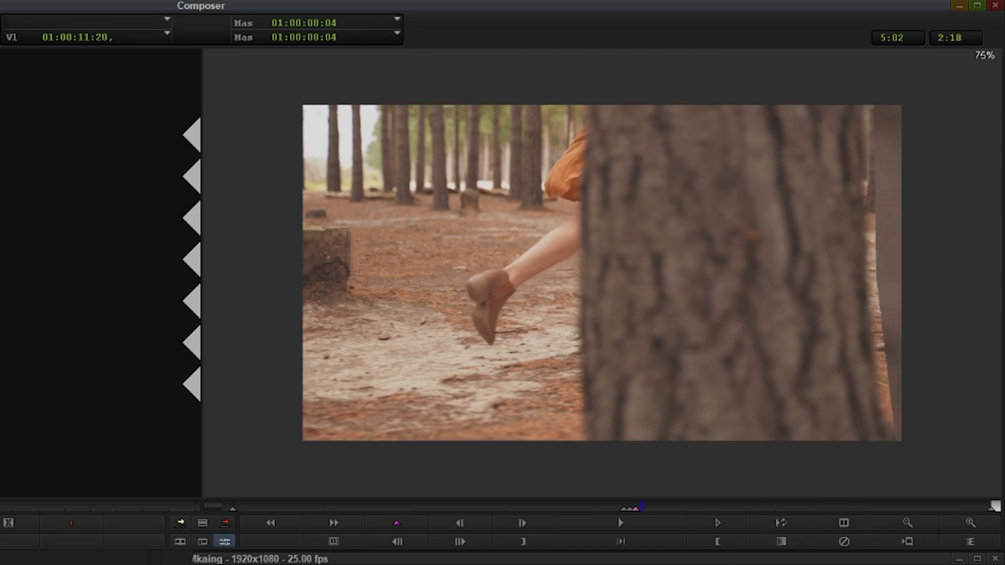
click(896, 187)
click(179, 132)
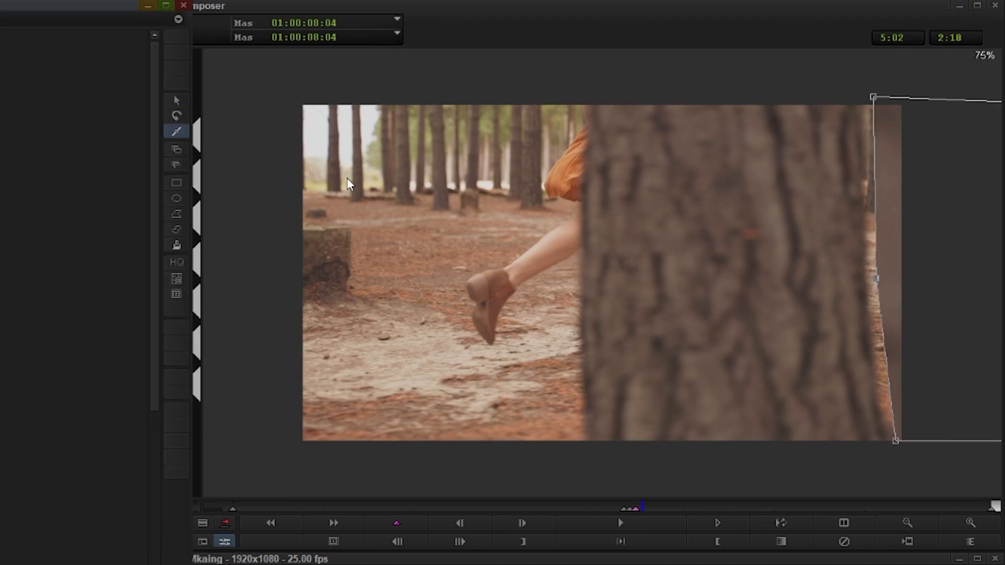
drag(894, 441, 879, 446)
drag(875, 276, 864, 274)
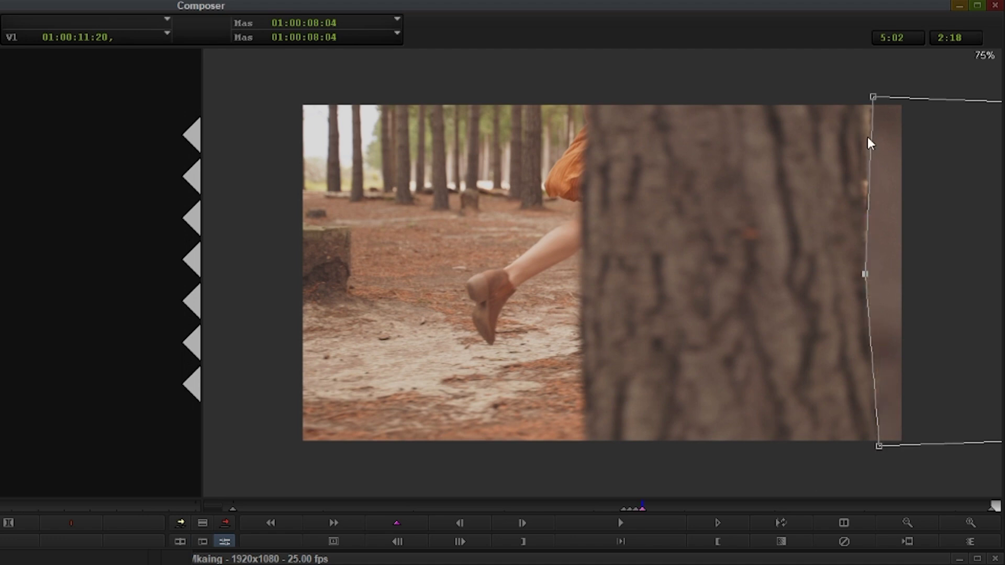
drag(874, 98, 864, 98)
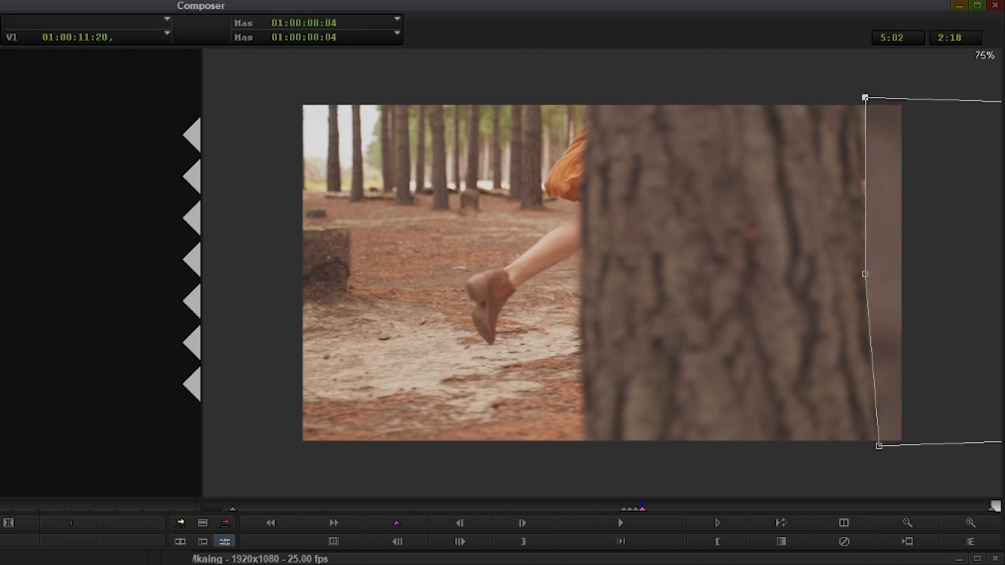
Review the matte edge against the trunk frame by frame from 01:00:08:01 to 01:00:08:04.
click(623, 518)
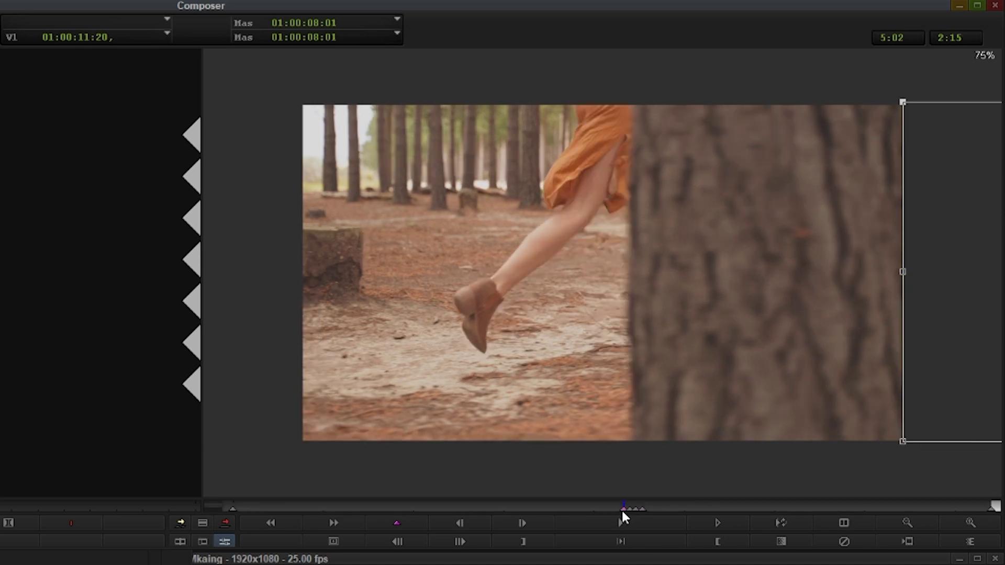
key(Right)
key(Right)
key(Right)
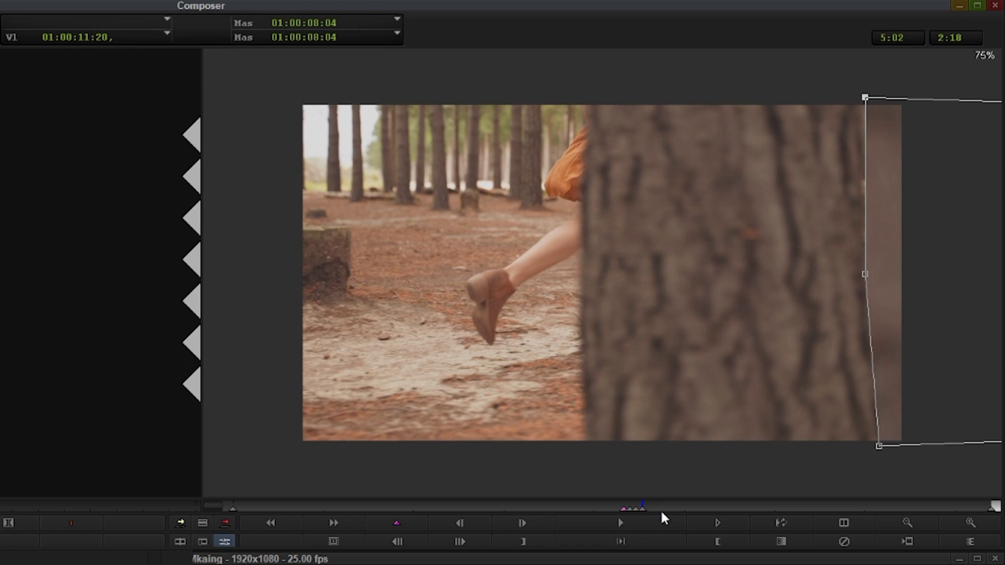
Advance past the trunk's exit from the frame and add a matte keyframe at 01:00:09:07.
key(Right)
key(Right)
key(Right)
key(Right)
key(Right)
key(Right)
key(Right)
key(Right)
key(Right)
key(Right)
key(Right)
key(Right)
key(Right)
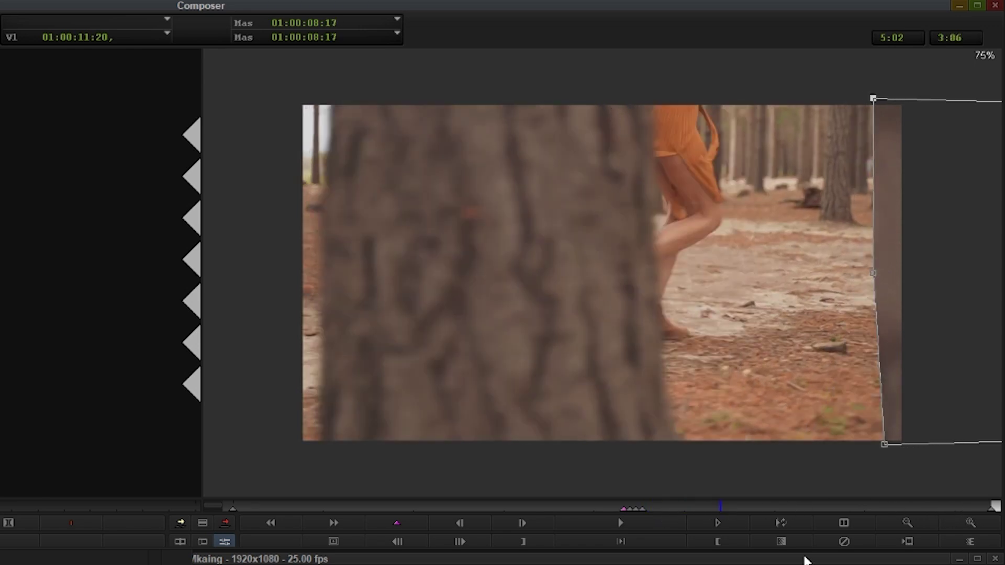
key(Right)
key(Right)
key(Right)
key(Right)
key(Right)
key(Right)
key(Right)
key(Right)
key(Right)
key(Right)
key(Right)
key(Right)
key(Right)
key(Right)
key(Right)
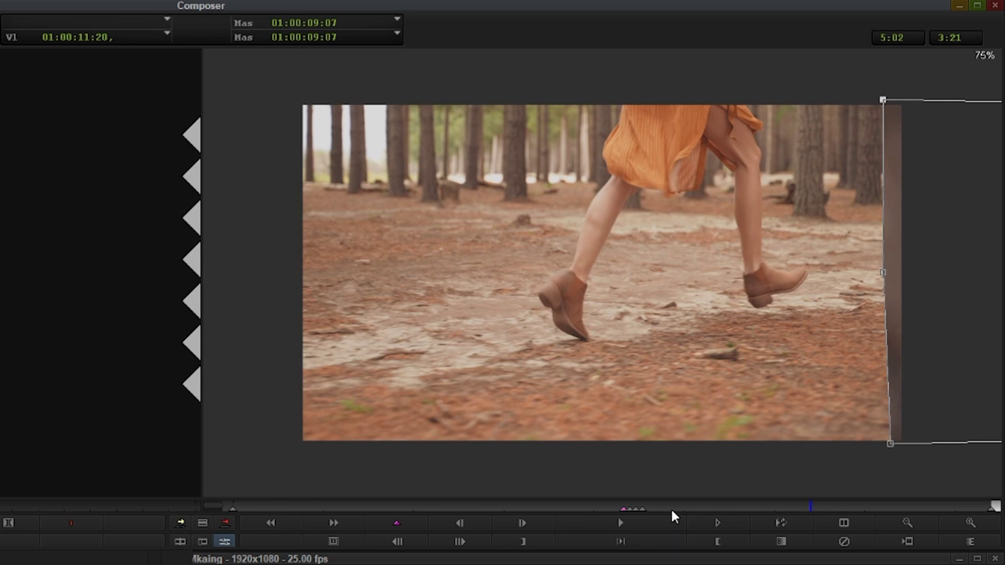
click(414, 525)
At 01:00:08:17, move the matte's lower-left, middle-left and upper-left points onto the trunk's right edge.
click(643, 507)
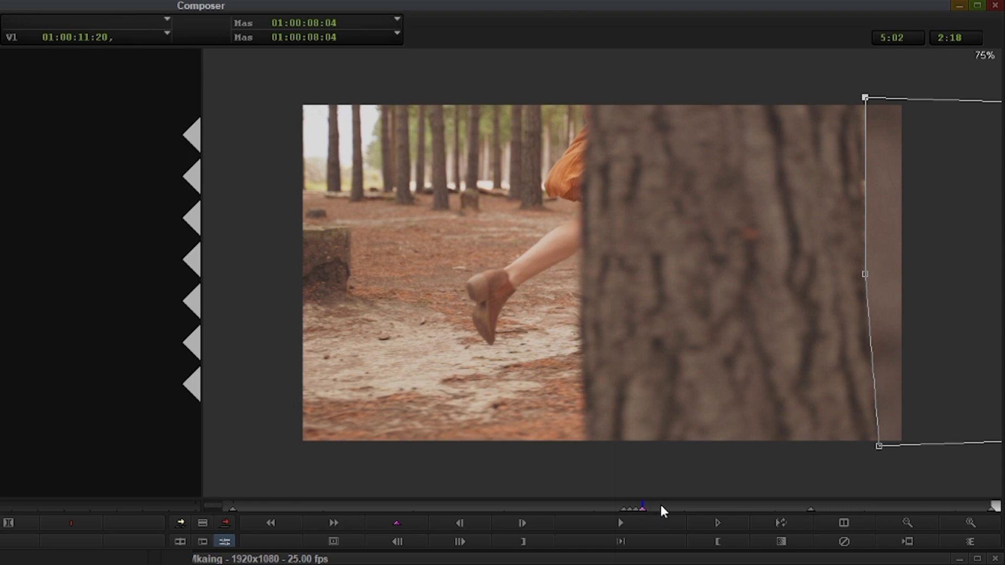
drag(659, 506, 722, 516)
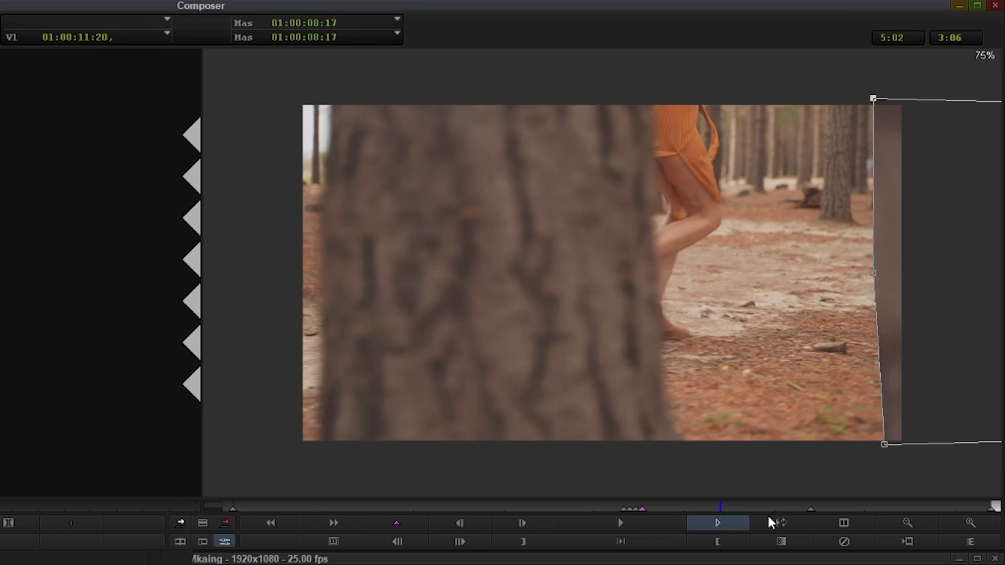
drag(884, 444, 676, 446)
drag(873, 272, 655, 278)
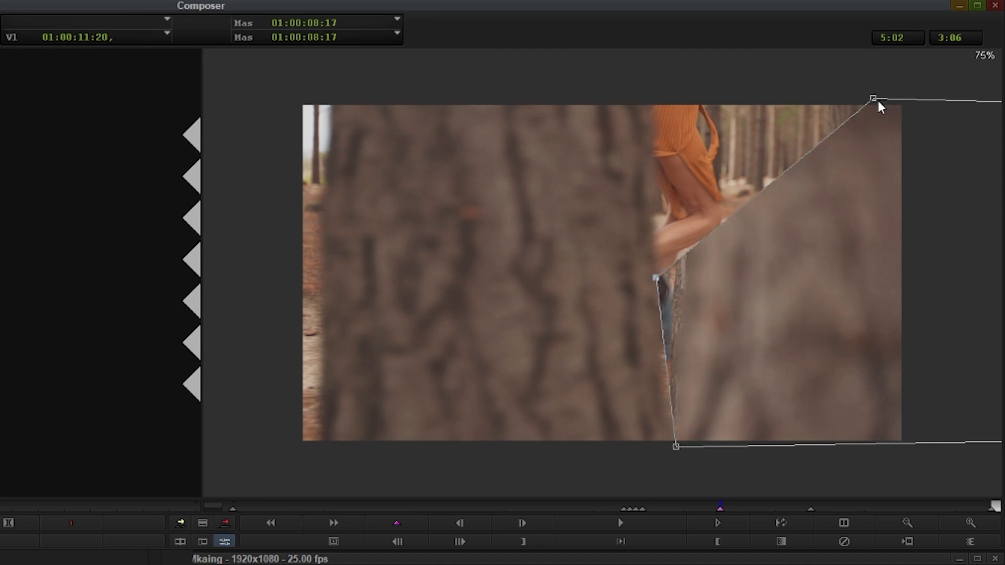
drag(873, 98, 653, 92)
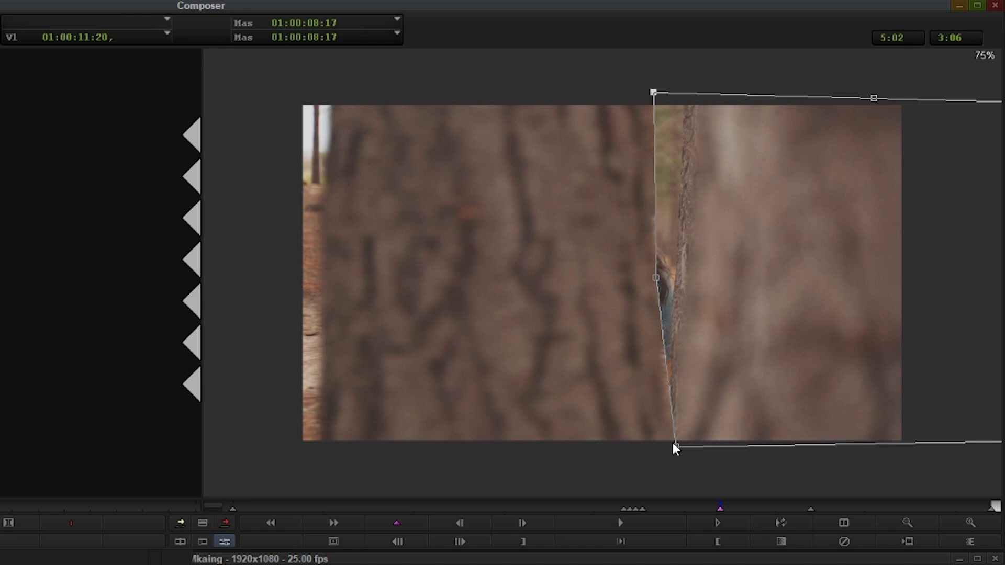
drag(673, 444, 671, 446)
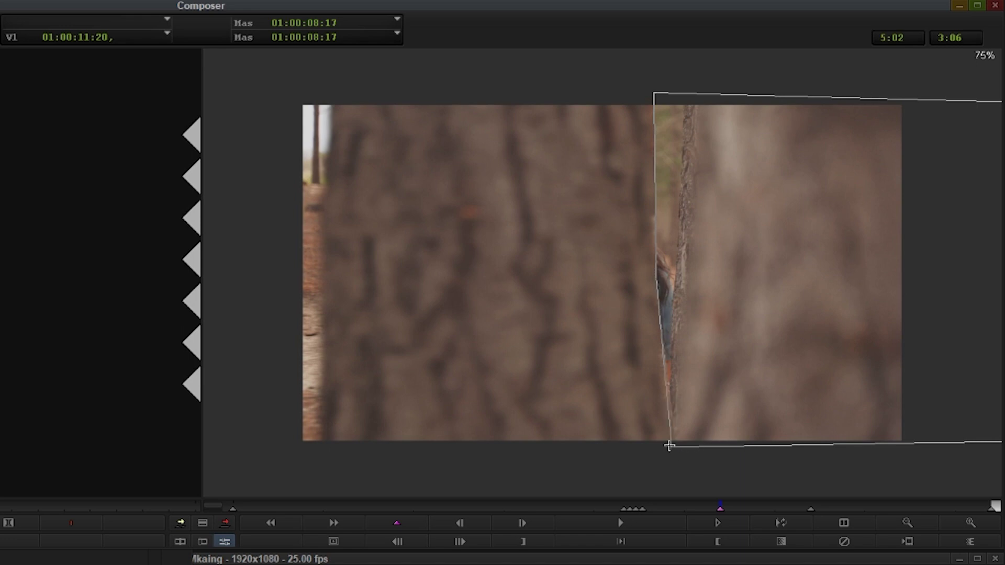
Review how the matte edge tracks the trunk between the keyframes at 01:00:08:04 and 01:00:08:17.
click(643, 507)
click(720, 517)
click(644, 508)
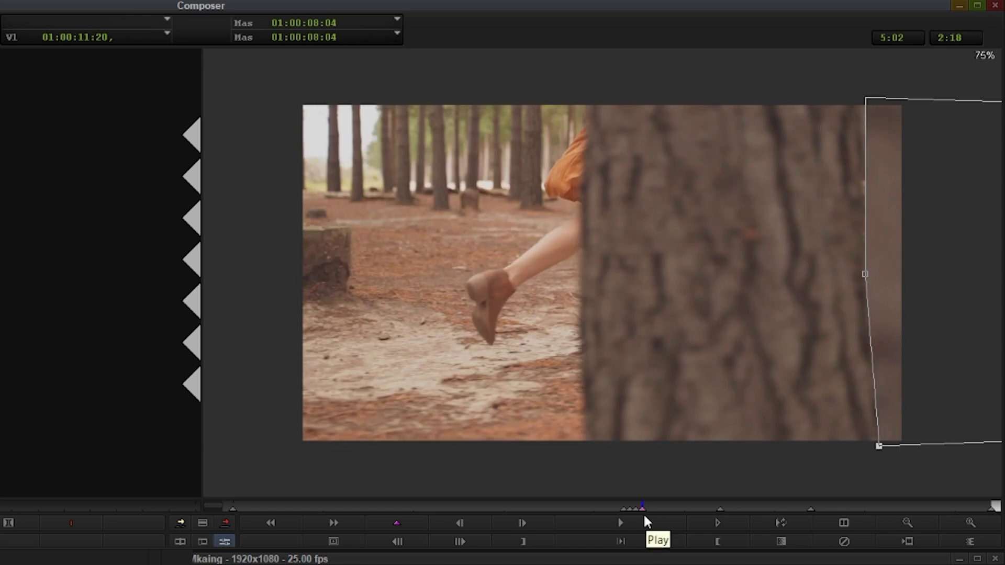
click(646, 521)
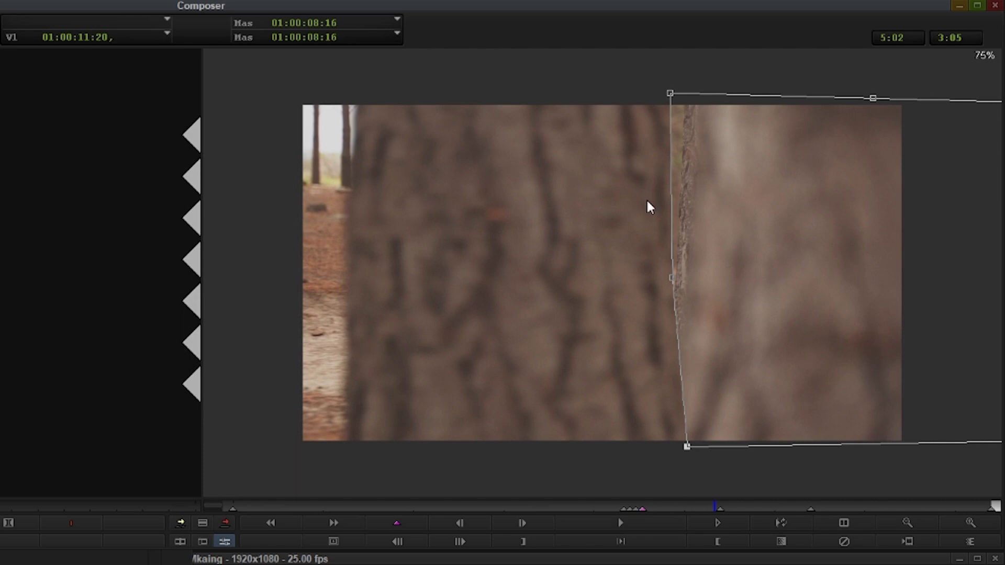
key(Left)
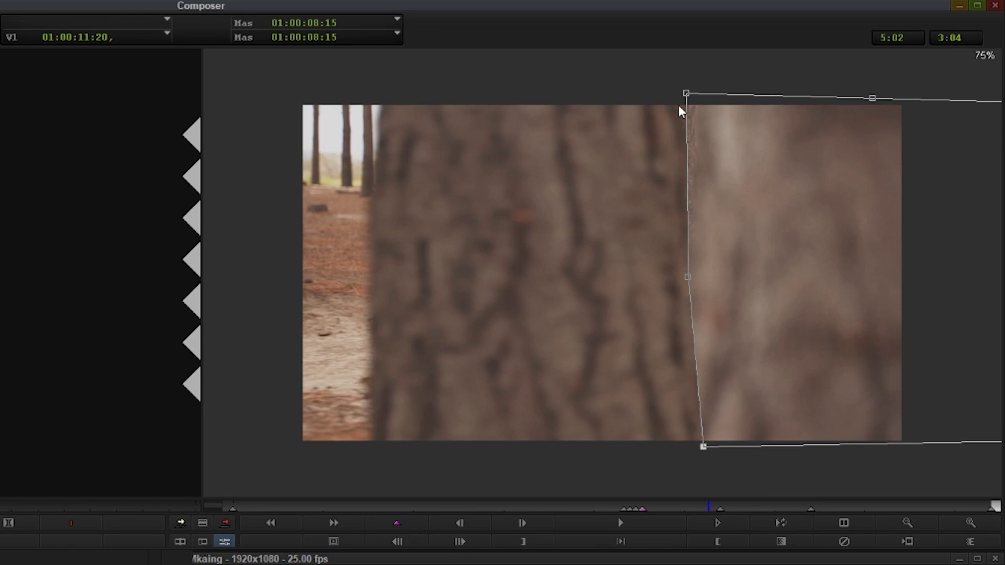
click(721, 514)
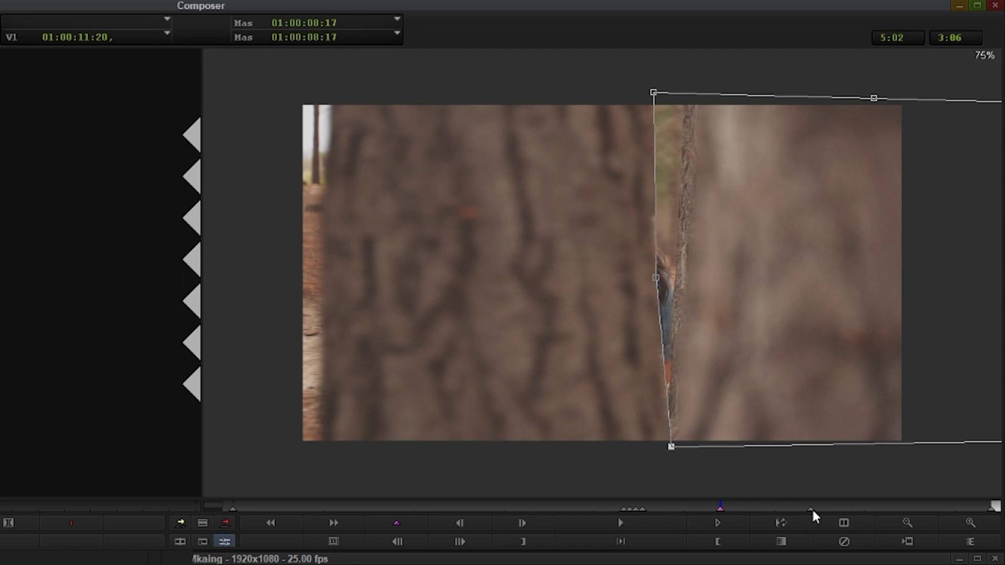
At 01:00:09:01, move the matte's left side onto the trunk's right edge, adding a point between its middle and lower points.
drag(726, 506, 775, 510)
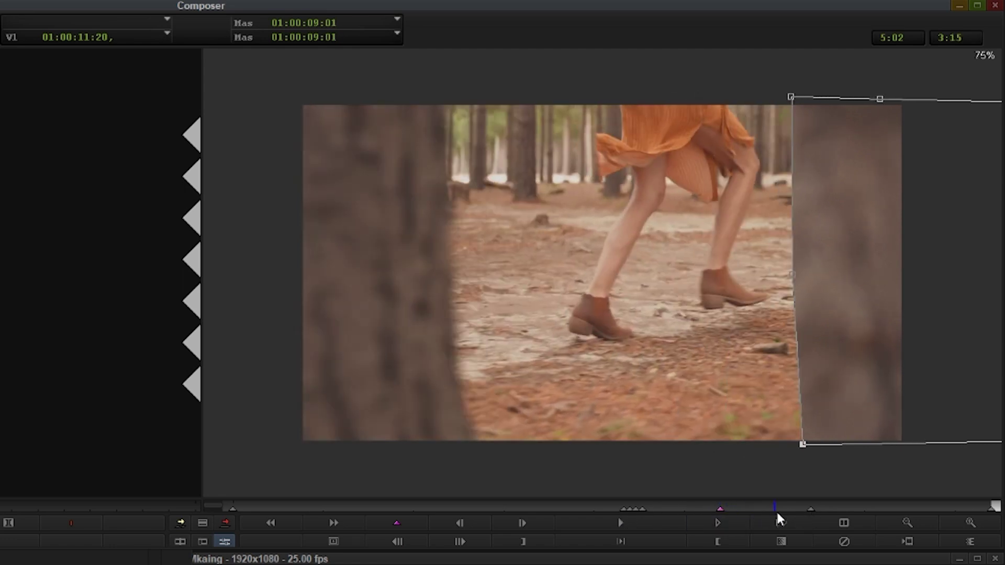
drag(802, 443, 472, 445)
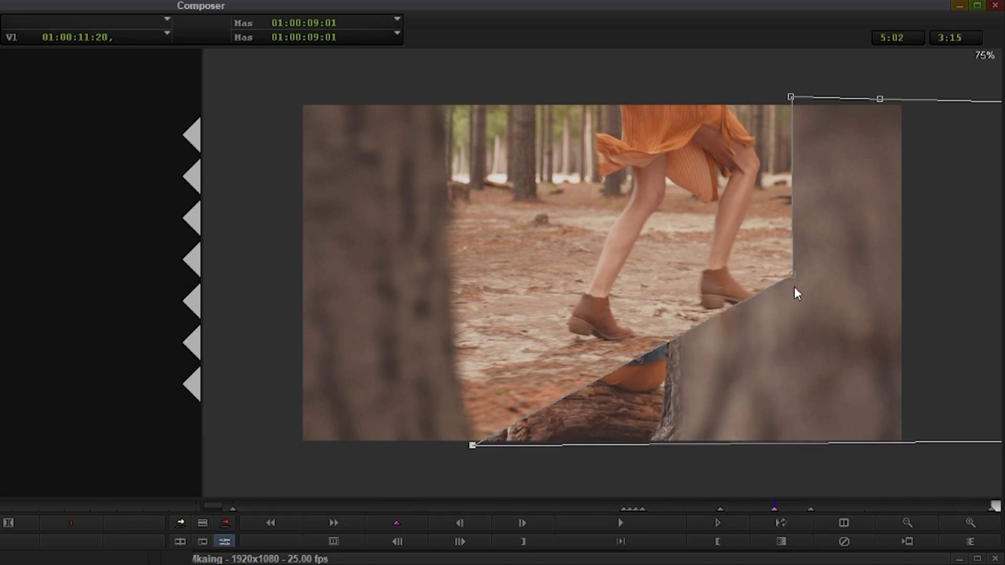
drag(791, 276, 451, 260)
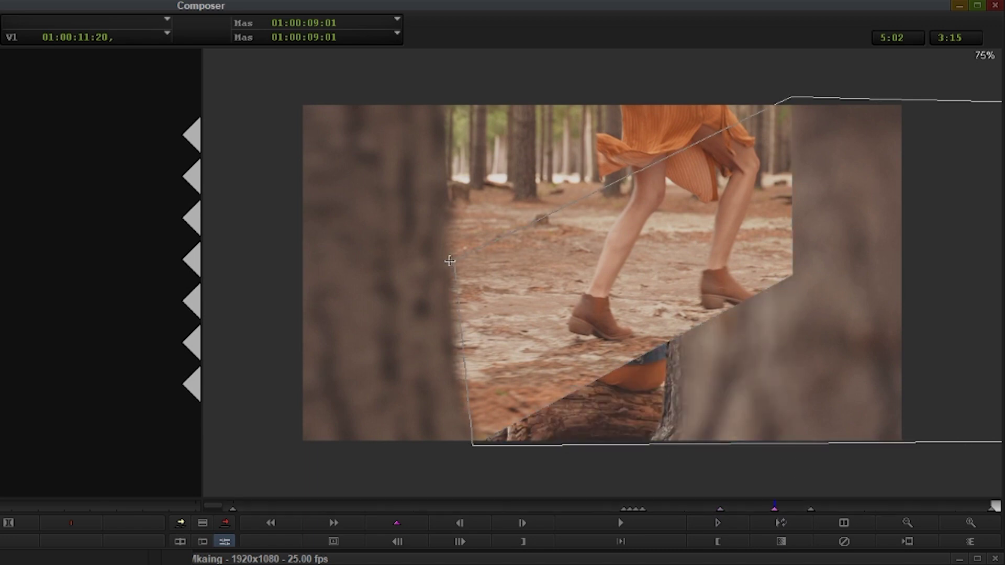
drag(470, 444, 465, 448)
drag(461, 367, 453, 366)
drag(790, 97, 441, 85)
At 01:00:08:17, pull the stray point on the matte's lower edge back to the trunk's right edge.
click(721, 508)
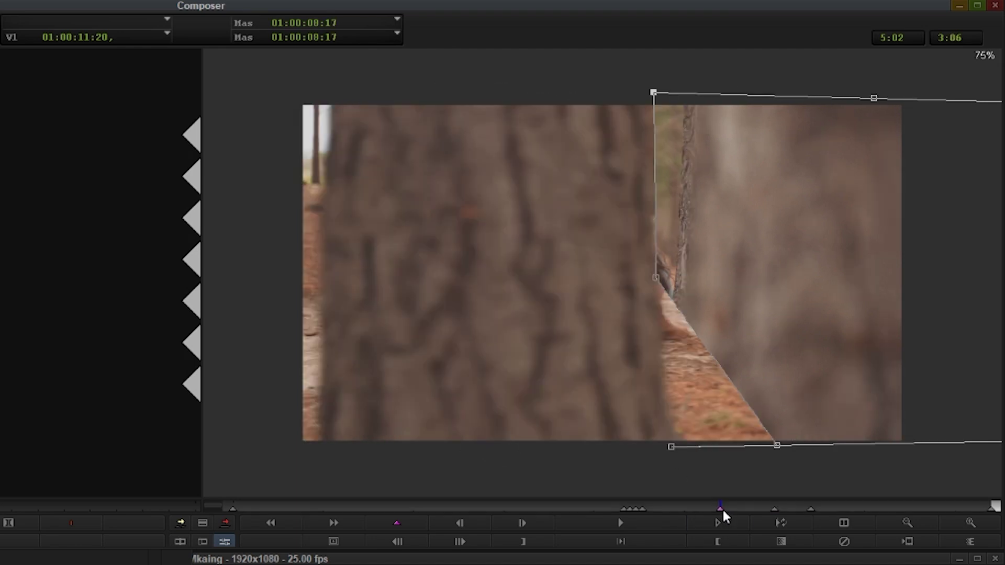
drag(776, 445, 663, 444)
drag(689, 507, 774, 508)
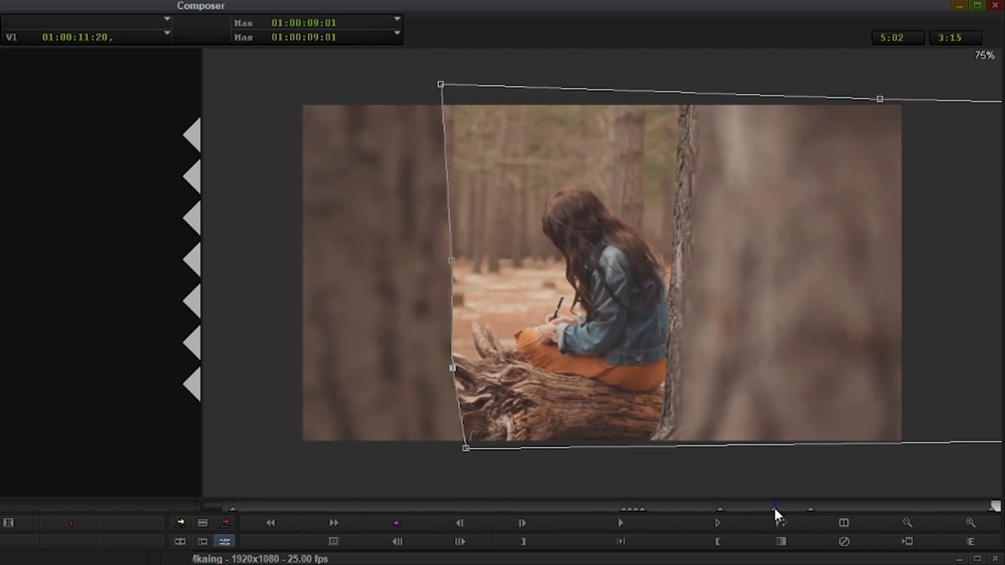
At 01:00:09:07, move all the matte's left-side points beyond the frame's left edge to reveal the whole second clip.
click(812, 509)
drag(889, 444, 297, 446)
drag(889, 413, 298, 390)
drag(883, 272, 285, 91)
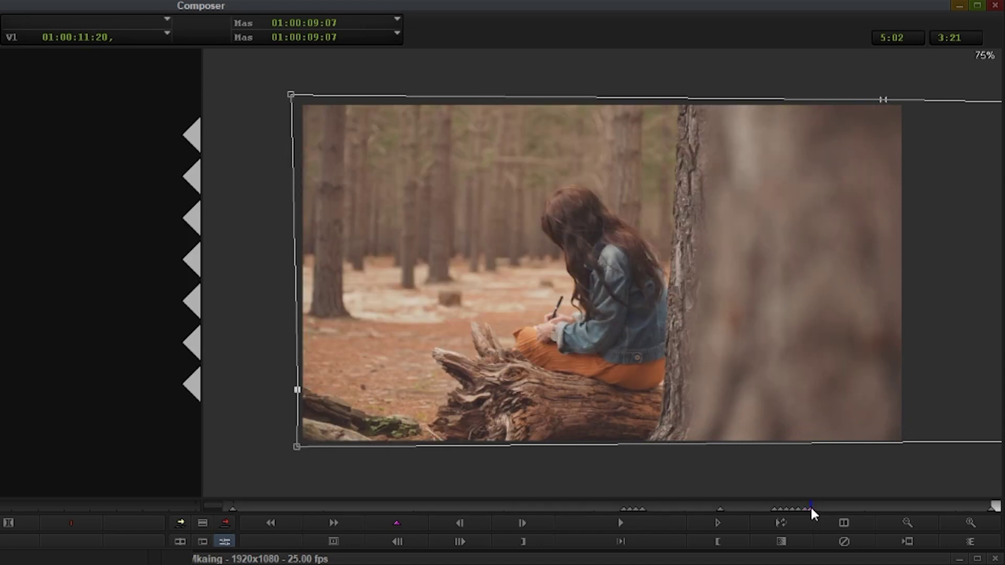
Give the last keyframe at 01:00:10:12 the same full-frame matte shape as the keyframe at 01:00:09:07.
click(625, 509)
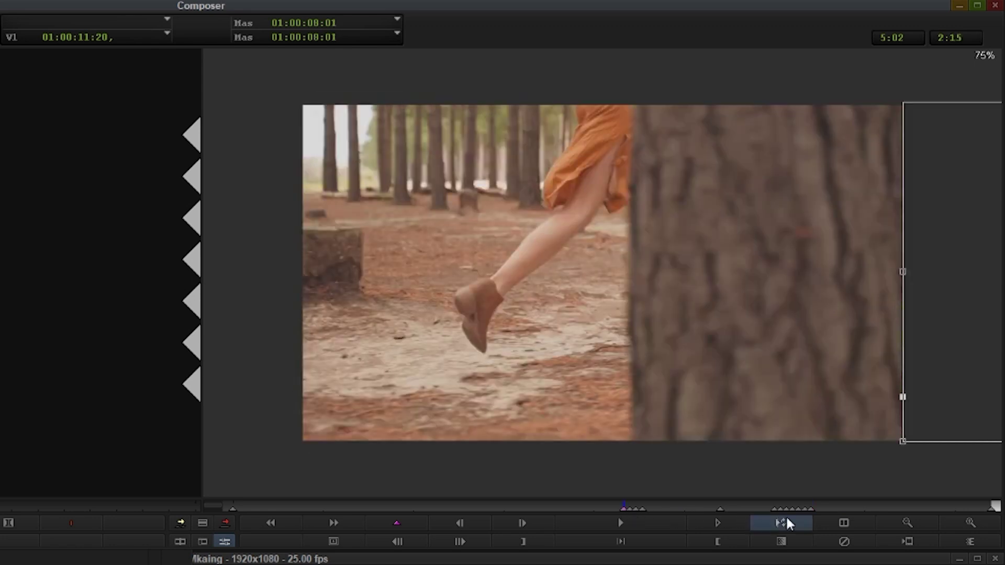
click(811, 509)
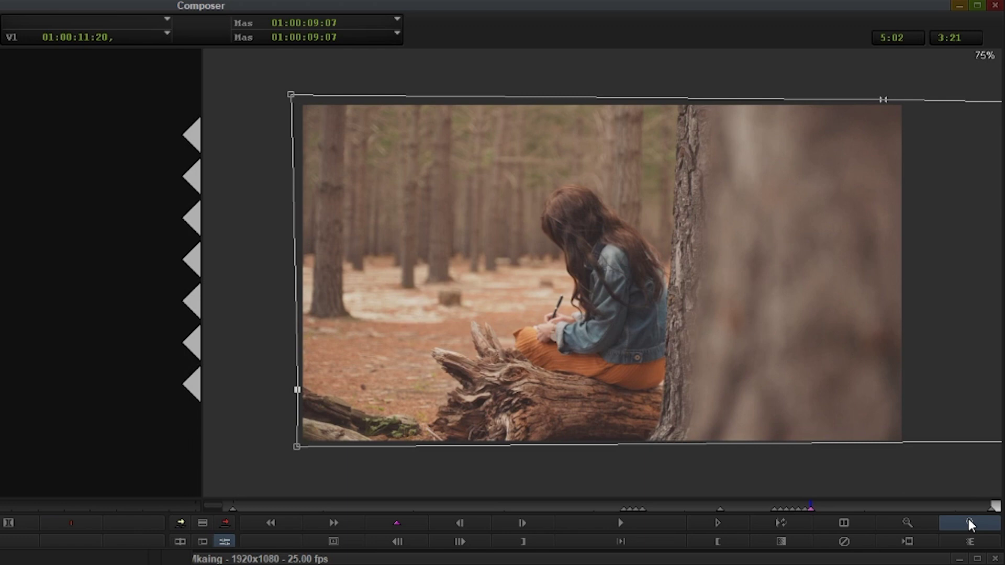
drag(817, 508, 996, 519)
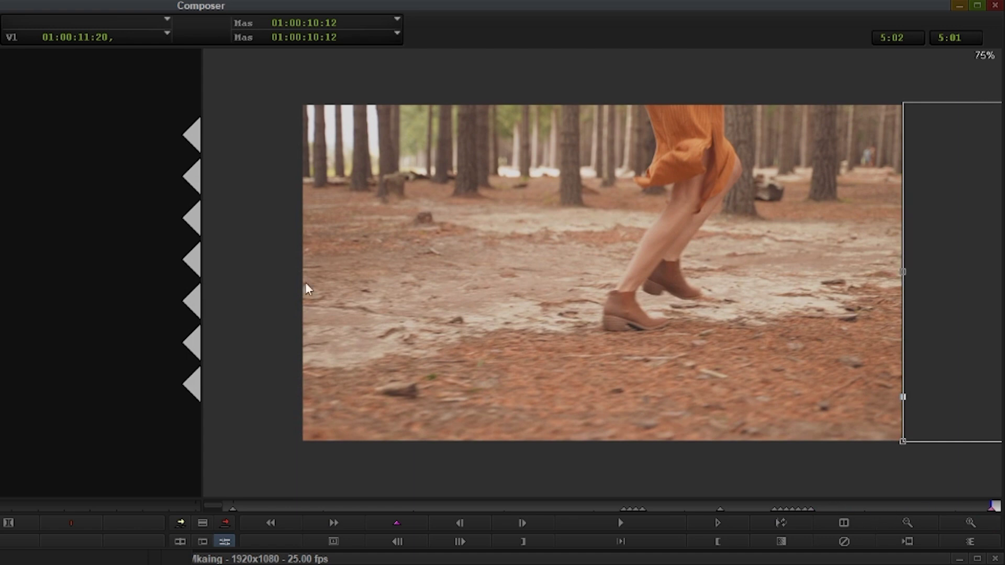
click(813, 509)
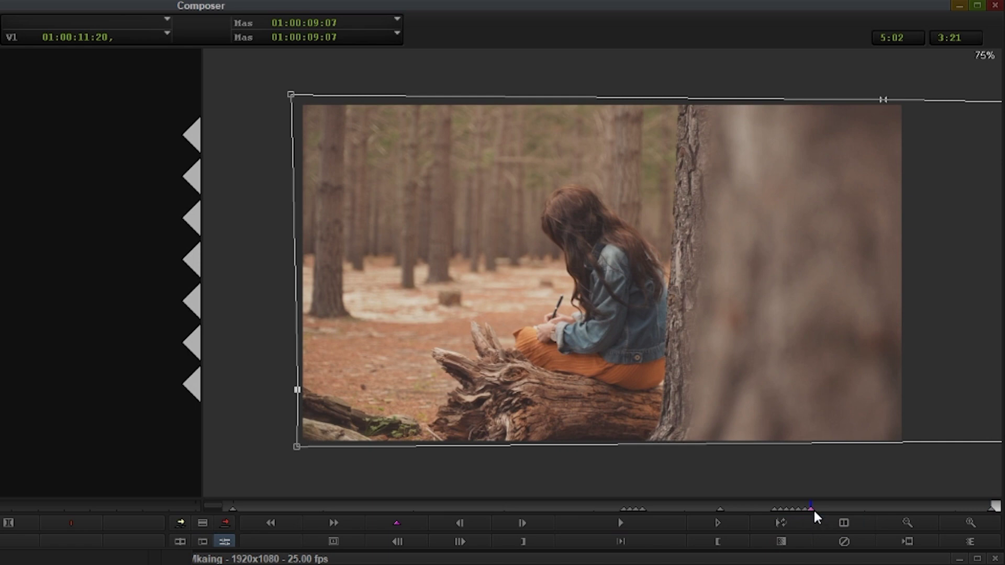
click(993, 508)
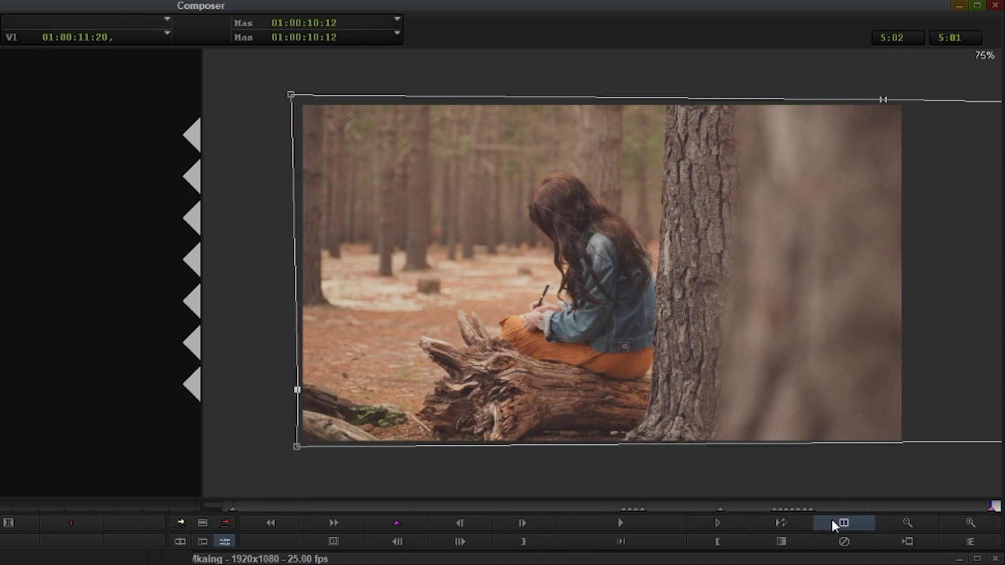
Review the matte between the keyframe at 01:00:09:07 and the last keyframe at 01:00:10:12.
click(811, 508)
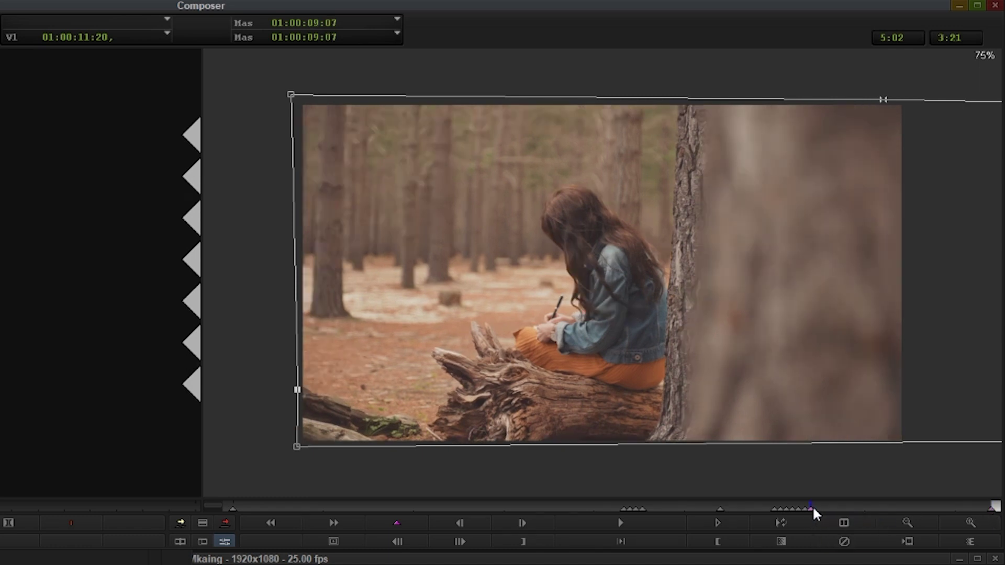
click(993, 509)
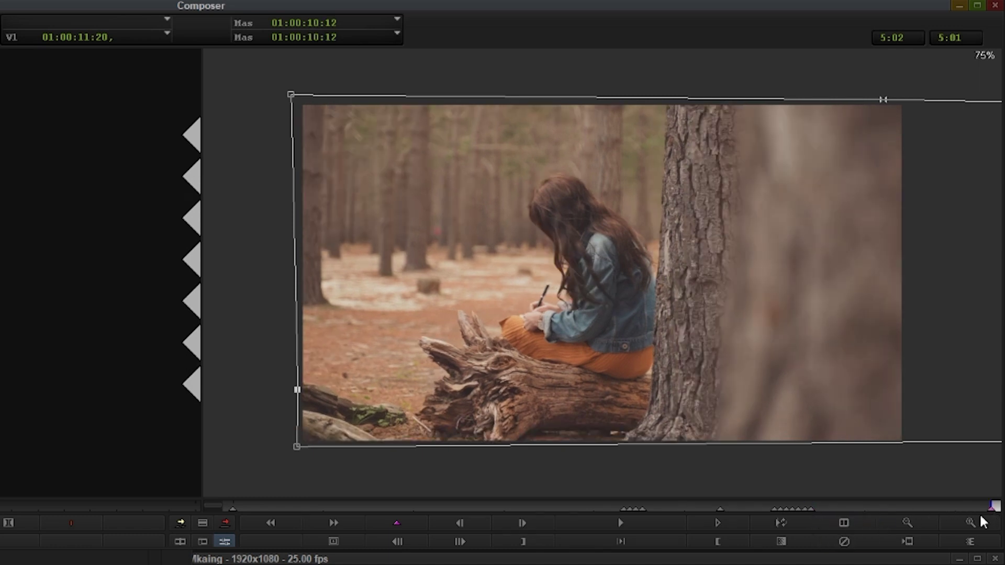
click(810, 508)
drag(810, 507, 990, 523)
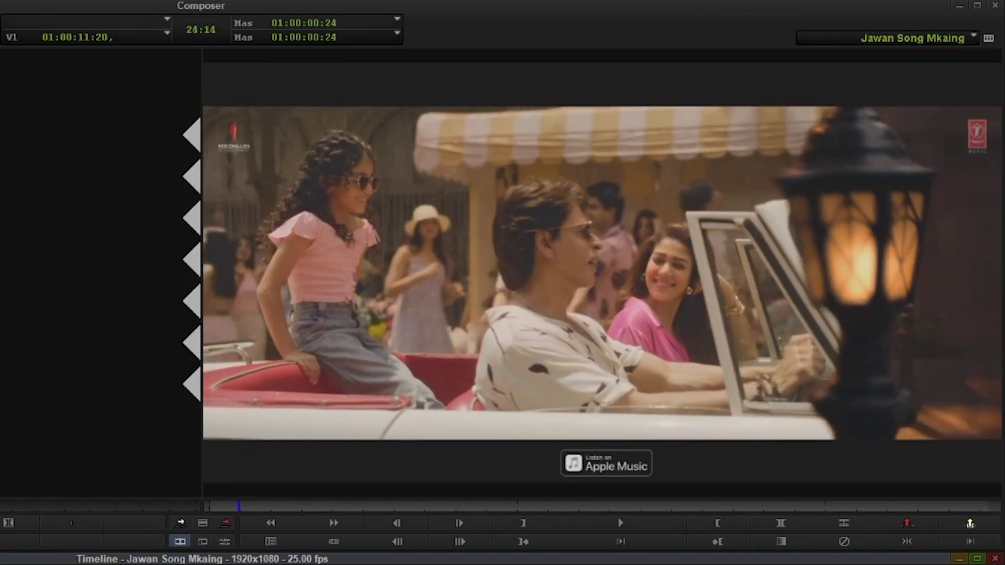
Play and scrub the sequence from the opening car shot to the forest clip to compare the object-wipe transitions.
key(space)
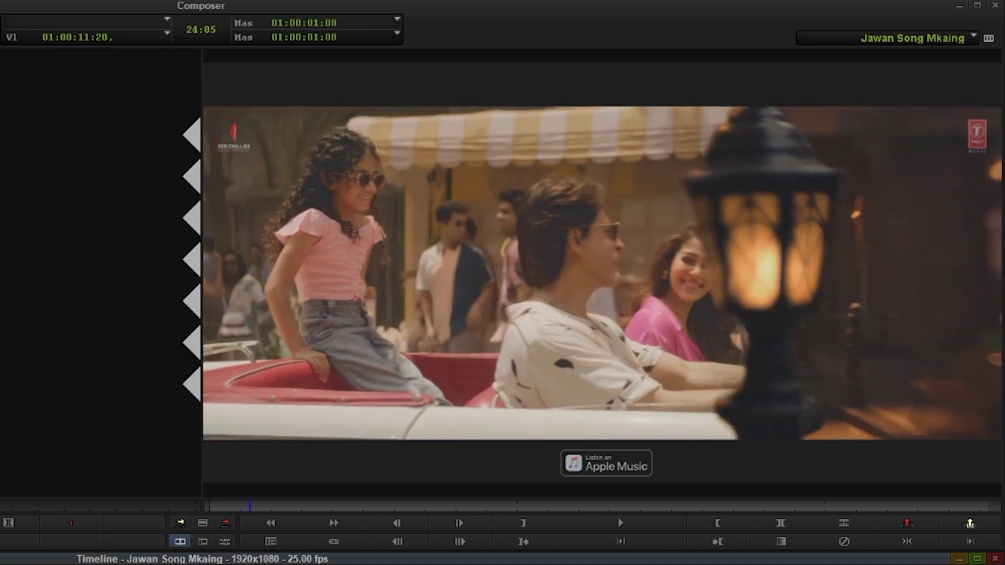
key(space)
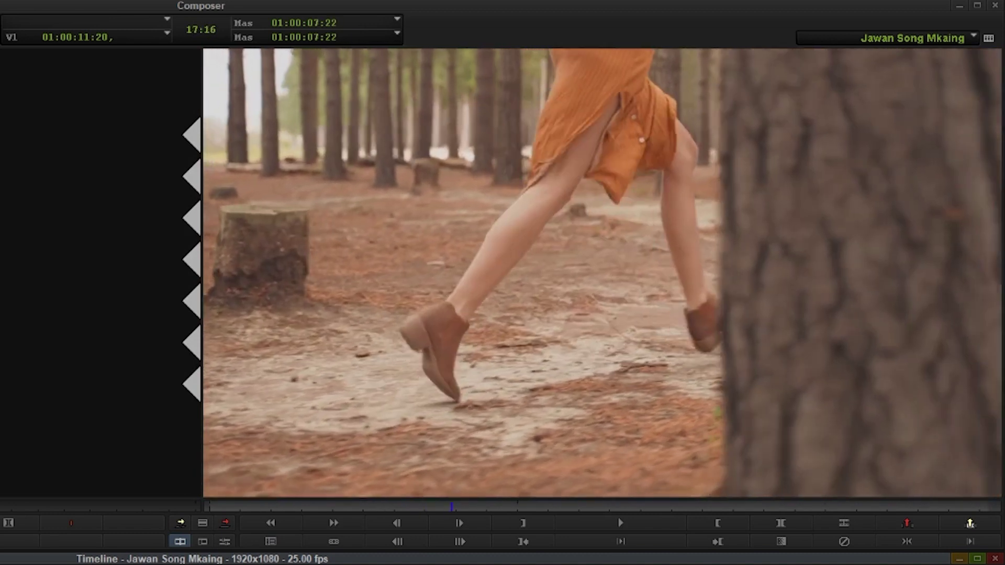
key(space)
key(space)
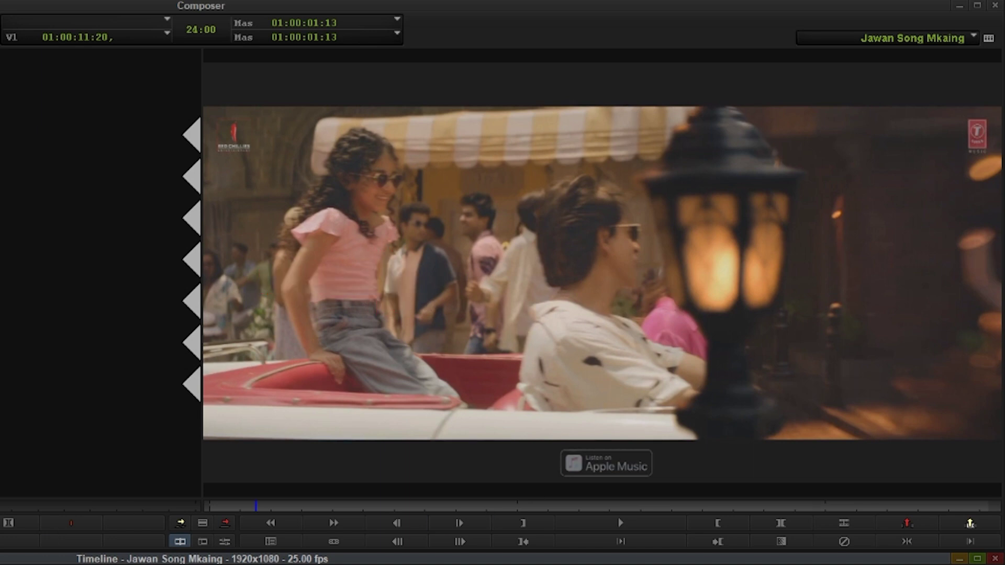
drag(256, 506, 451, 506)
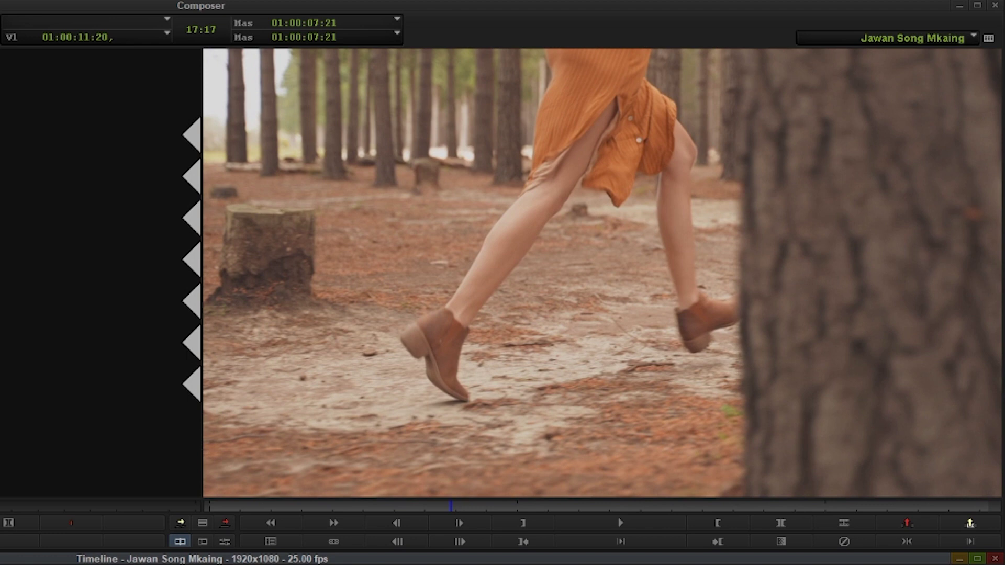
Compare the lamp-post and tree-trunk wipes in the sequence, monitoring tracks V1, V2 and V3 in turn to examine the stacked clips.
click(278, 563)
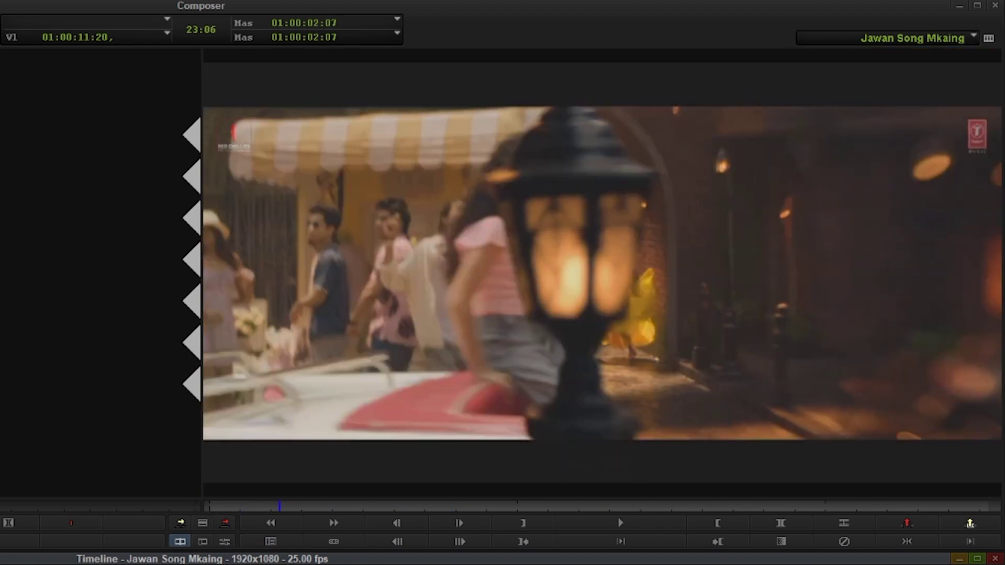
drag(616, 333, 652, 346)
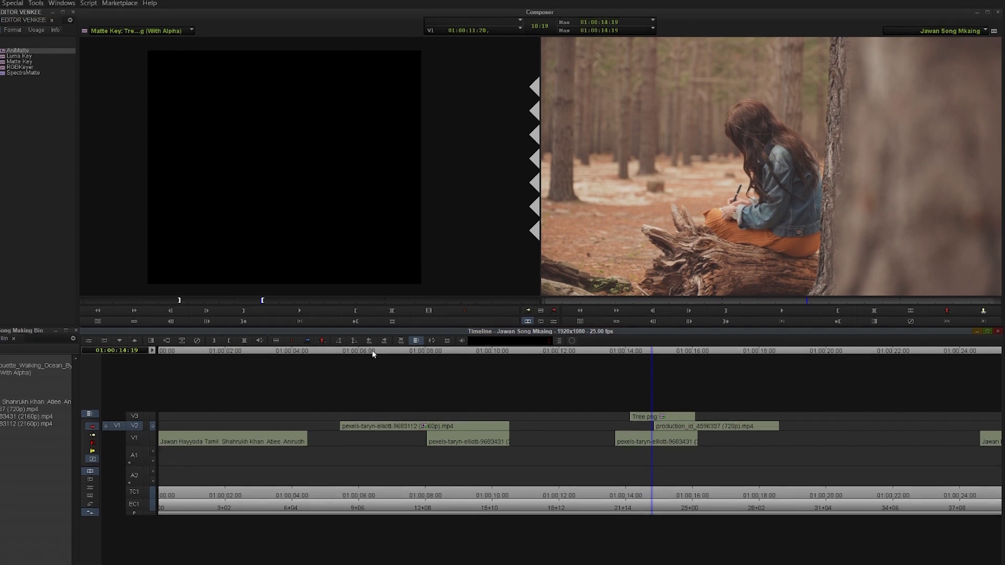
click(372, 352)
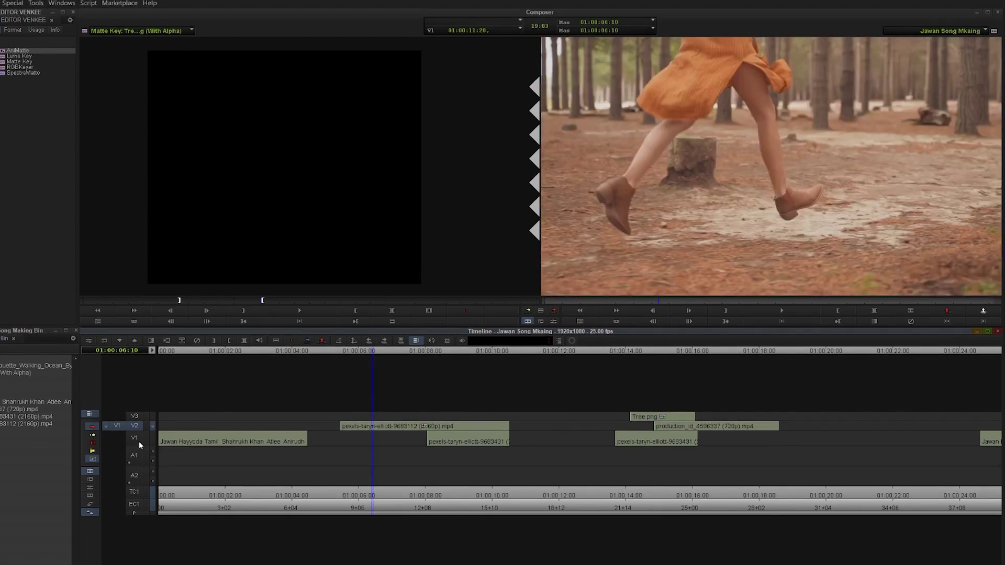
click(135, 428)
drag(661, 354, 626, 356)
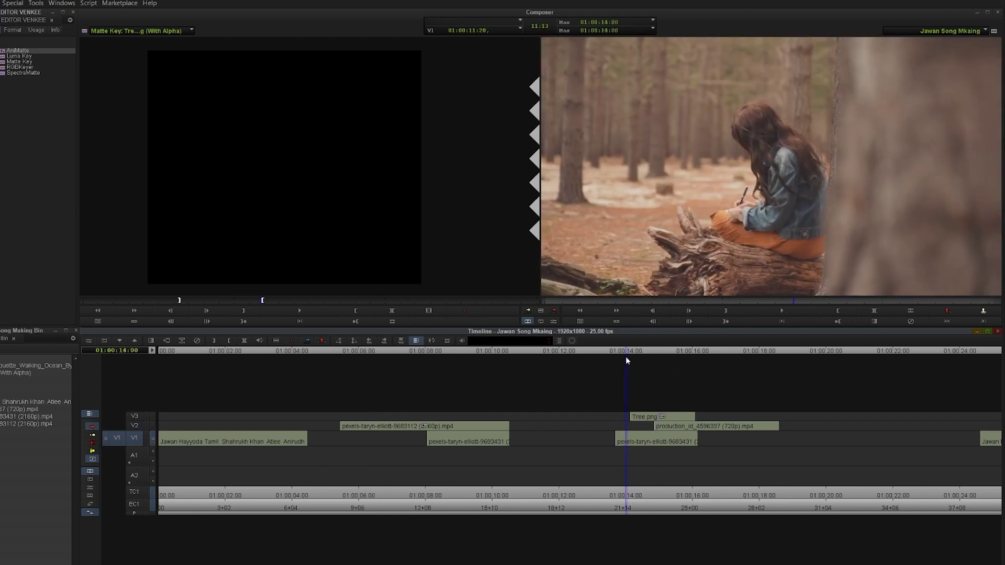
click(135, 427)
click(659, 352)
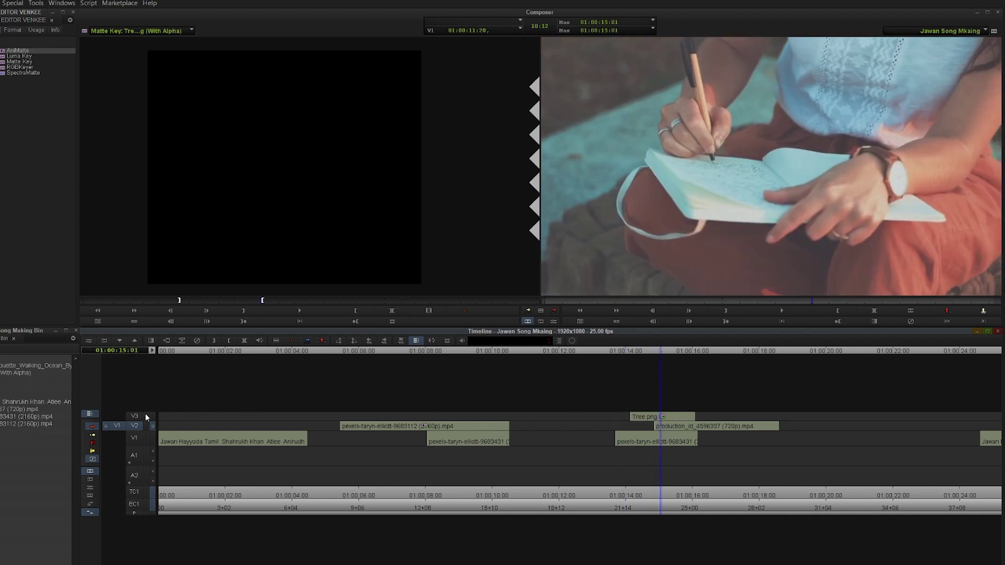
drag(132, 427, 135, 417)
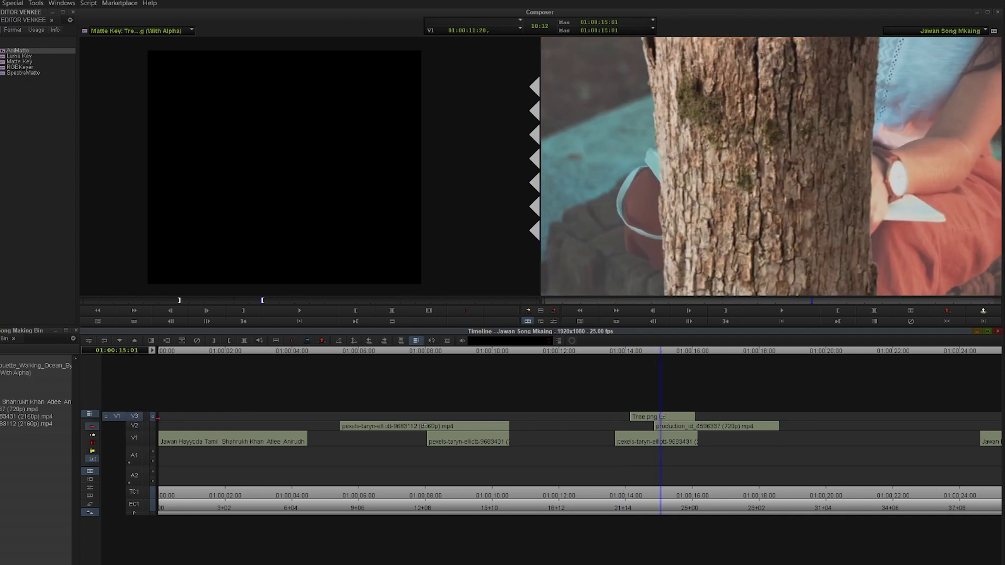
Select the Tree.png clip on V3, go to 01:00:14:04 near its start and show its Matte Key effect parameters.
click(673, 419)
drag(423, 351, 466, 364)
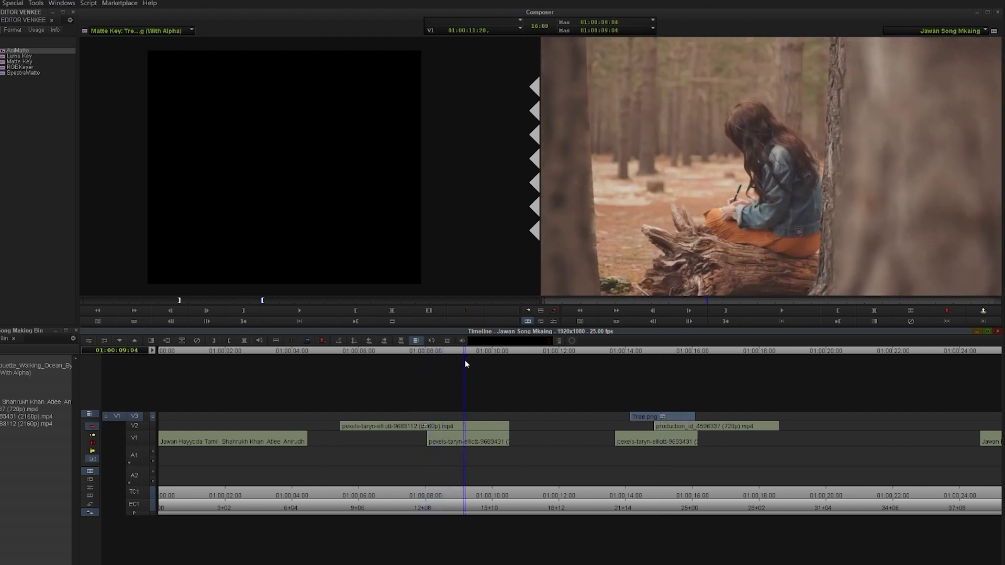
mouse_move(624, 353)
mouse_down()
mouse_move(639, 353)
mouse_move(630, 362)
mouse_up()
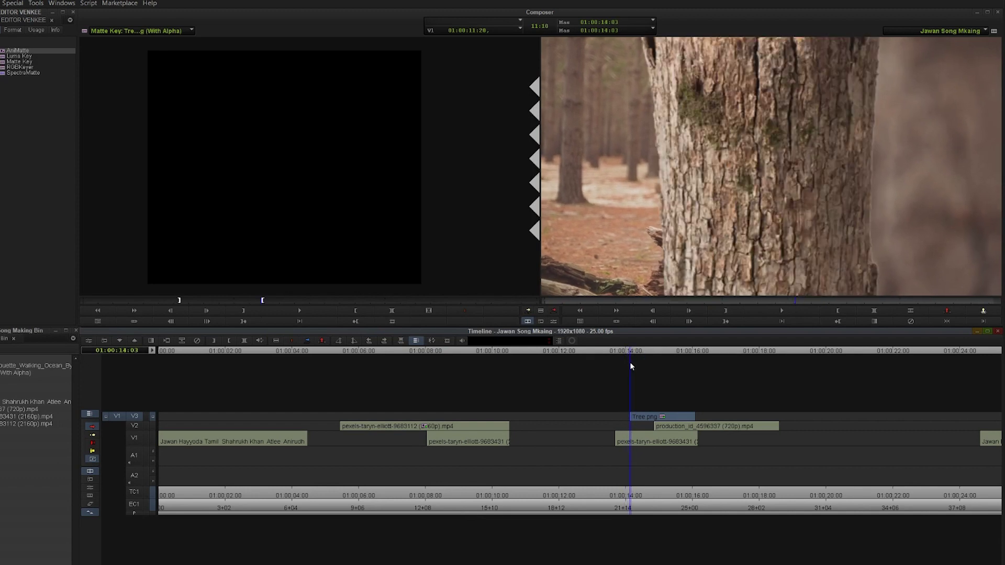
click(720, 320)
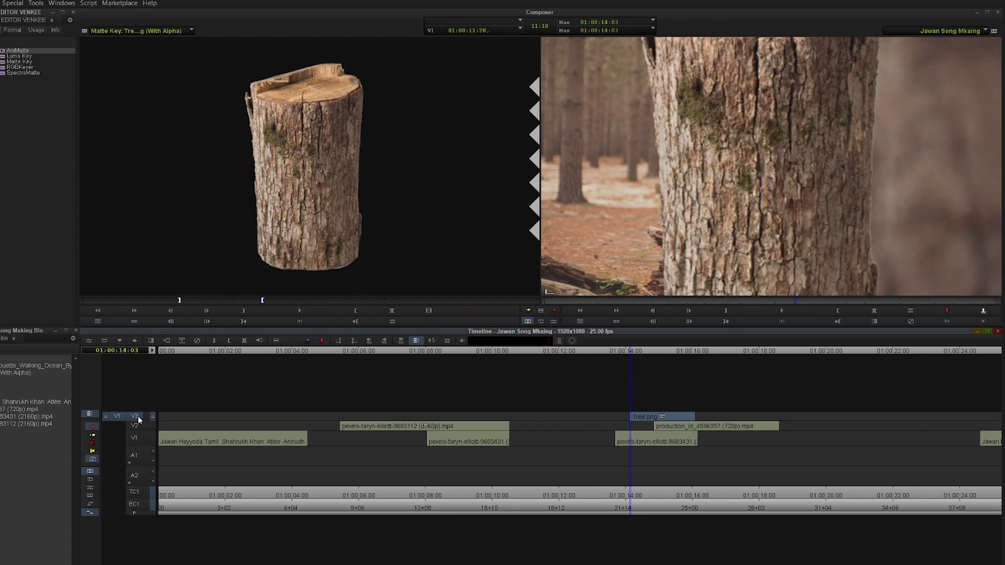
click(200, 302)
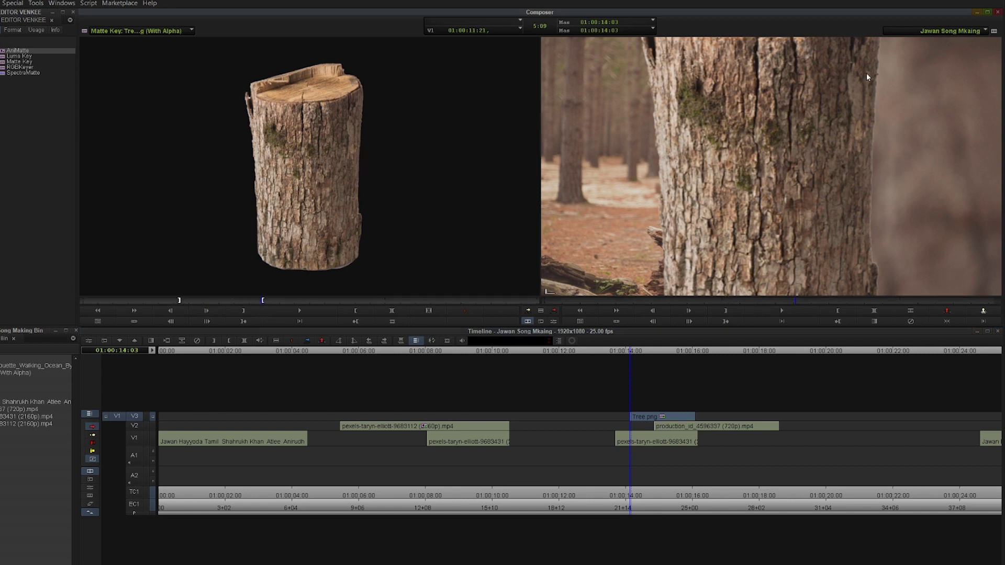
mouse_move(627, 350)
mouse_down()
mouse_move(639, 359)
mouse_move(623, 363)
mouse_move(632, 366)
mouse_up()
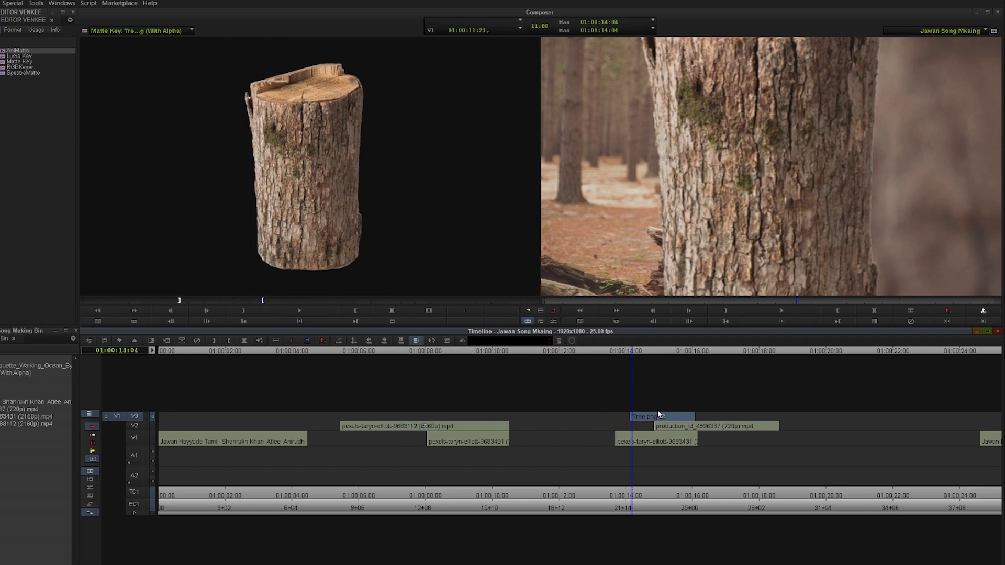
click(554, 321)
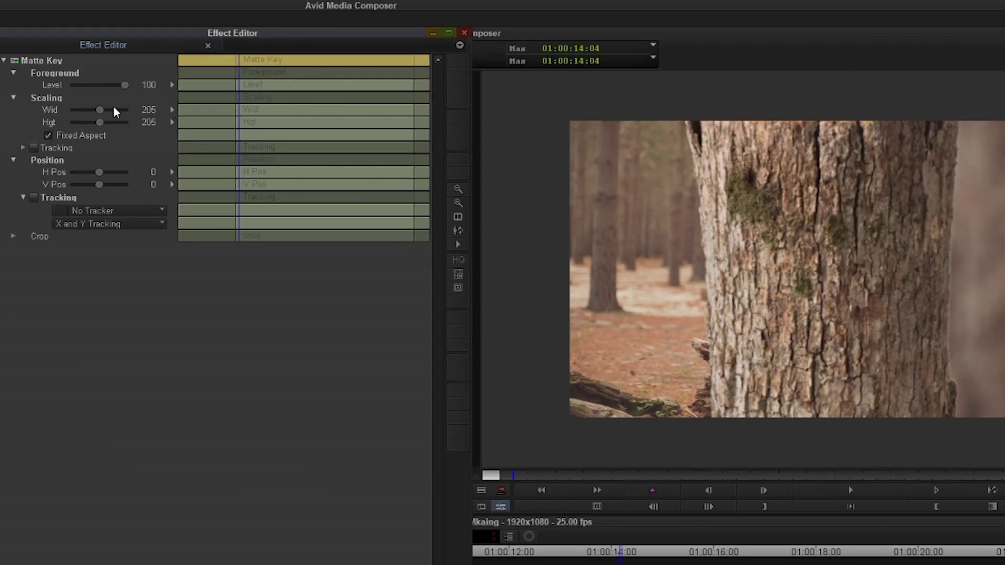
Try the tree's Matte Key scaling at 100 and restore it to 205.
text(100)
key(Return)
text(205)
key(Return)
Set the tree's horizontal position to 783, outside the frame's right edge, and add a position keyframe at the clip's start.
drag(99, 172, 118, 200)
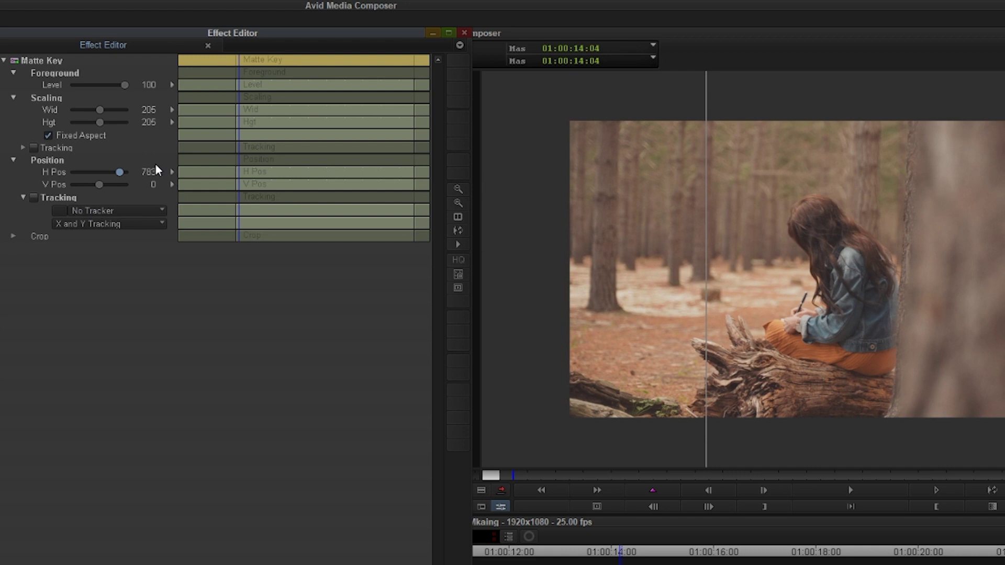
click(236, 173)
right_click(240, 173)
click(253, 175)
Add a second position keyframe at 01:00:16:01 and move the tree horizontally past the frame's left edge.
drag(243, 187, 410, 183)
right_click(410, 162)
click(429, 172)
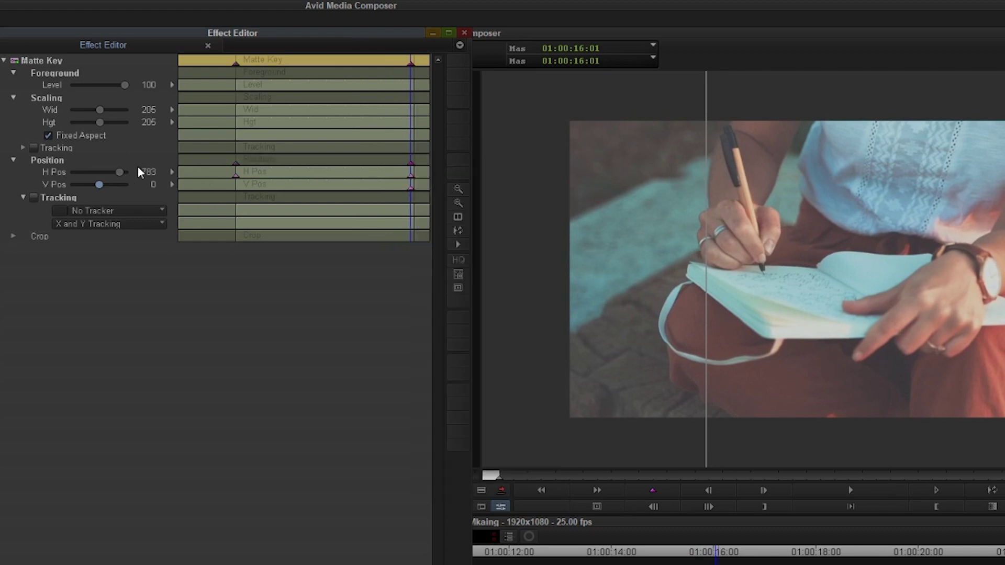
drag(119, 173, 79, 180)
Play and scrub the Tree.png section to examine how the trunk passes across the frame over the clip change.
drag(600, 550, 654, 563)
key(space)
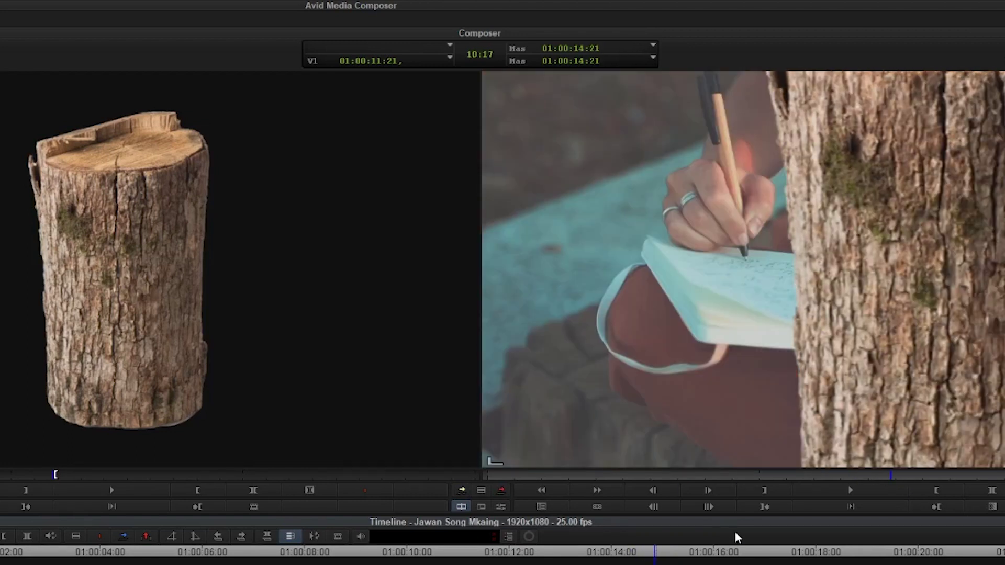
drag(604, 555, 658, 564)
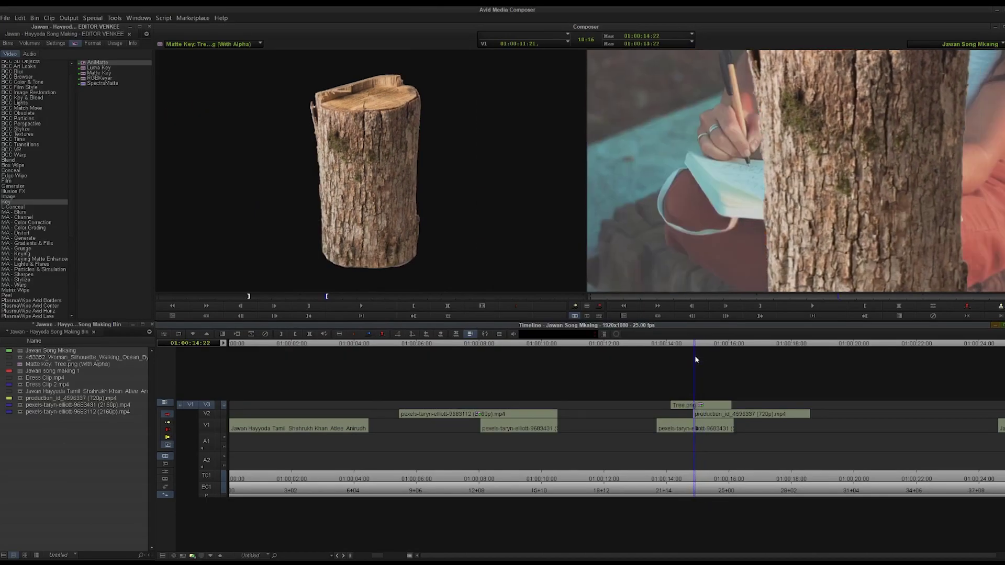
key(Left)
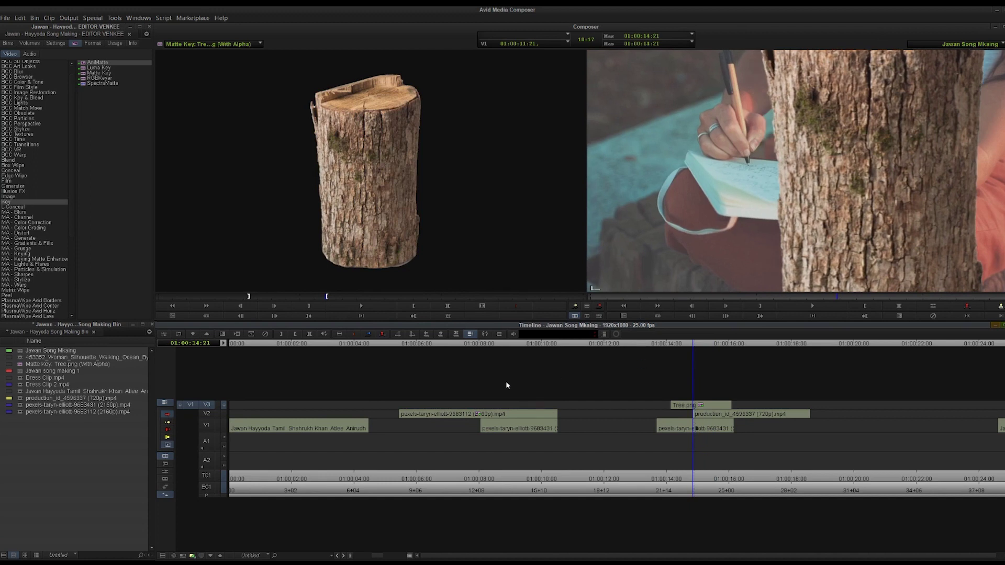
click(479, 415)
drag(95, 64, 699, 412)
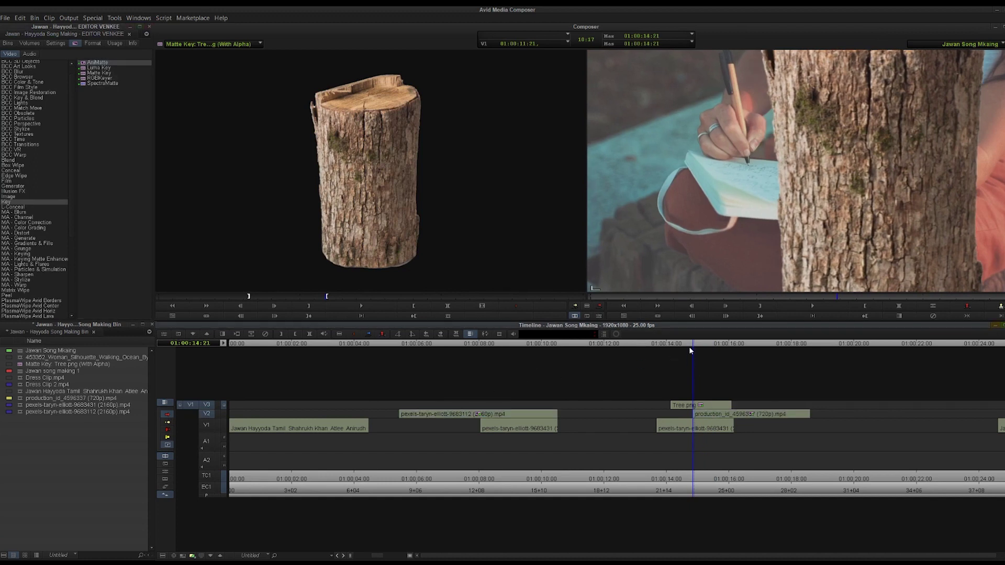
click(707, 413)
key(bracketright)
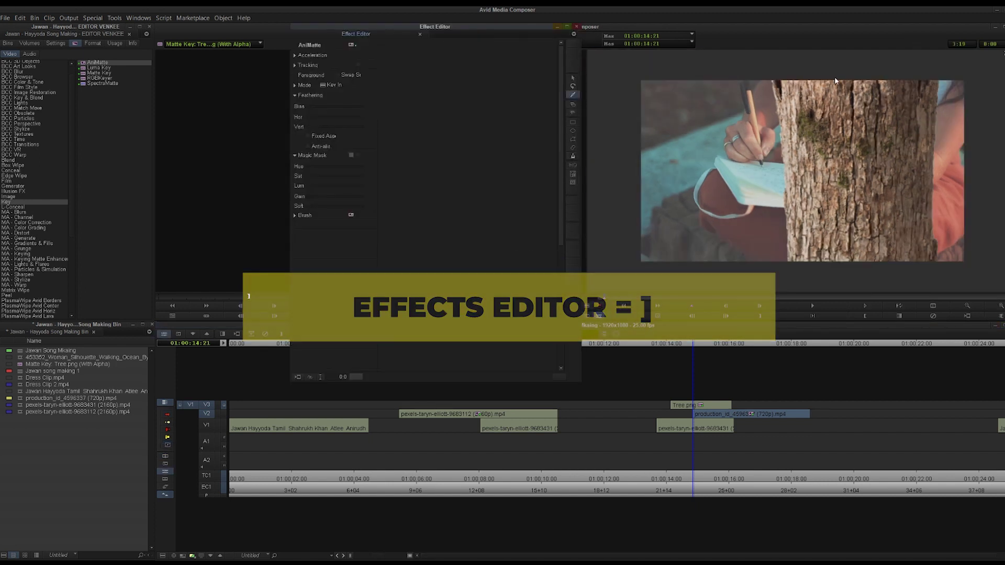
Scrub the tree overlay section and the earlier forest transition to compare the two wipes.
drag(699, 347, 716, 350)
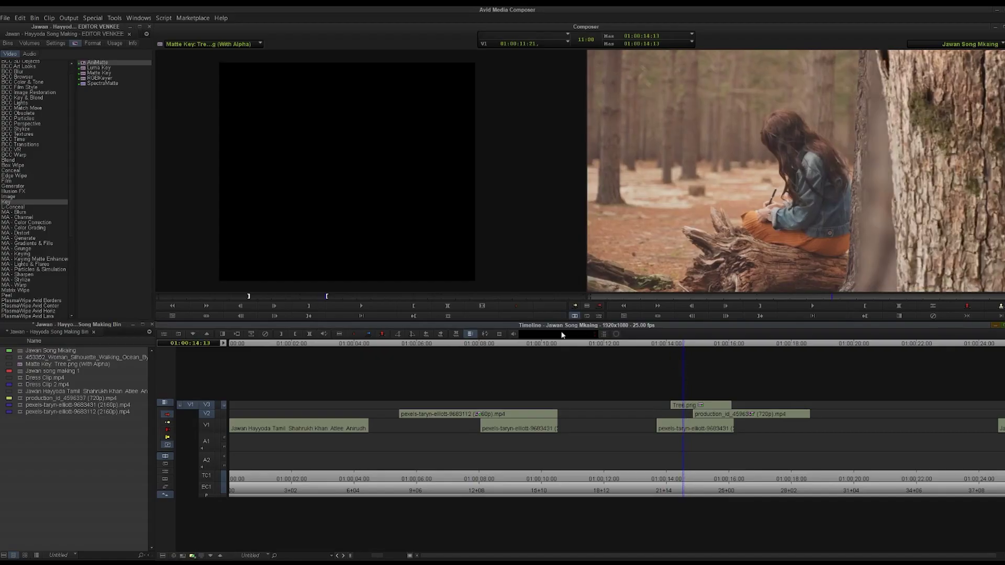
drag(489, 346, 505, 346)
drag(689, 350, 699, 350)
Find the song clip with the yellow dress at the sequence's end and shift it earlier on V1, closer to the preceding clips.
key(ctrl+slash)
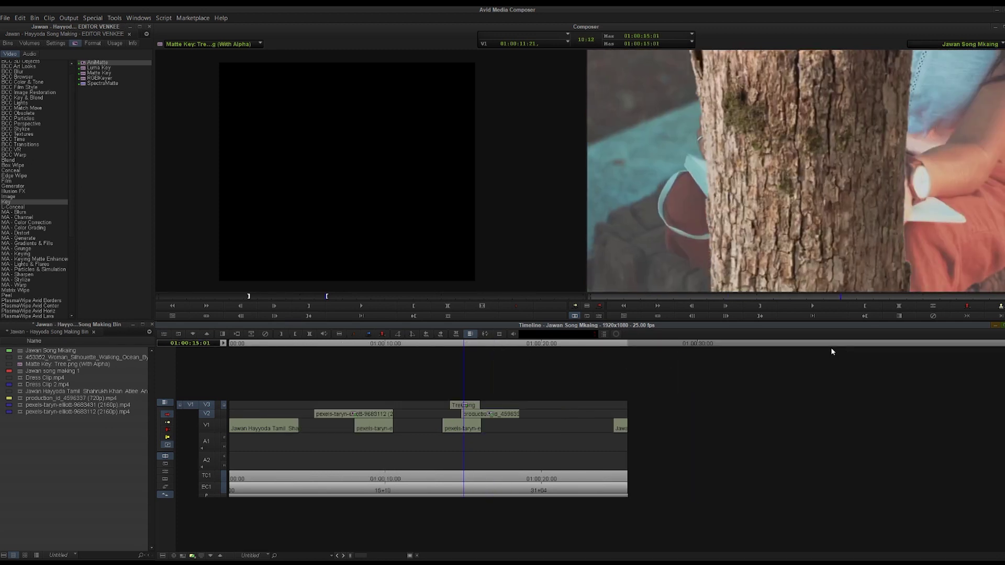
click(614, 345)
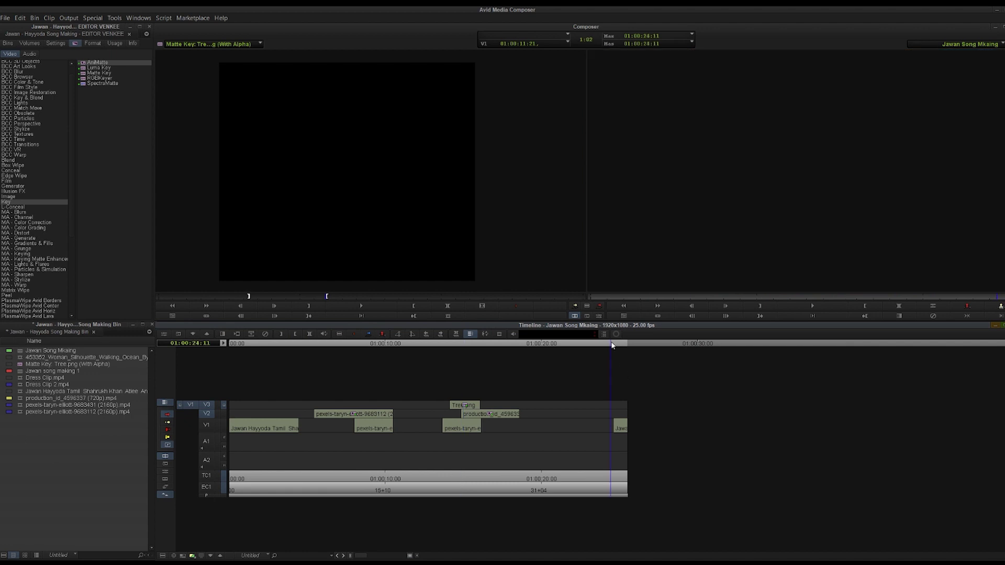
key(ctrl+bracketright)
drag(628, 346, 638, 347)
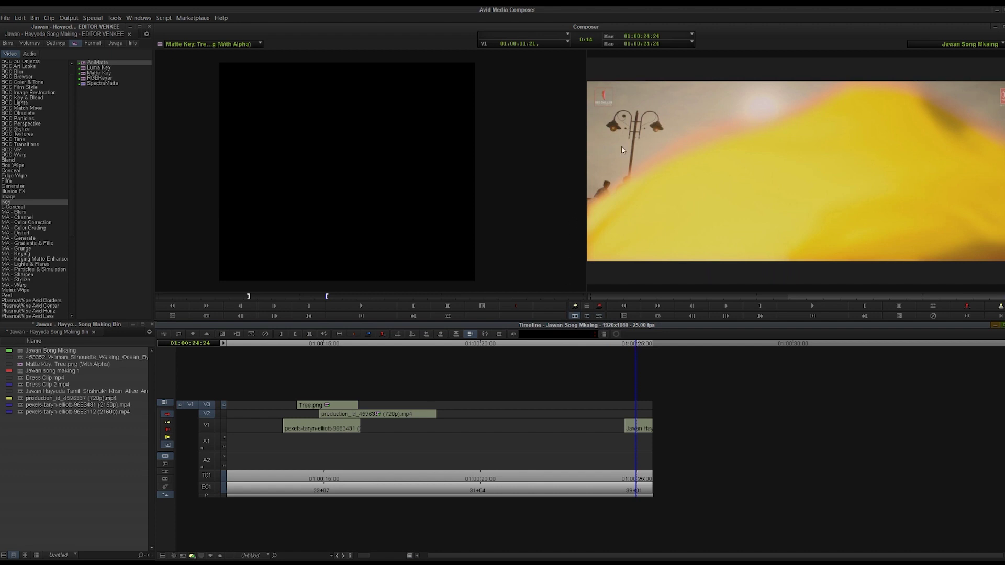
drag(637, 346, 499, 348)
drag(628, 430, 503, 428)
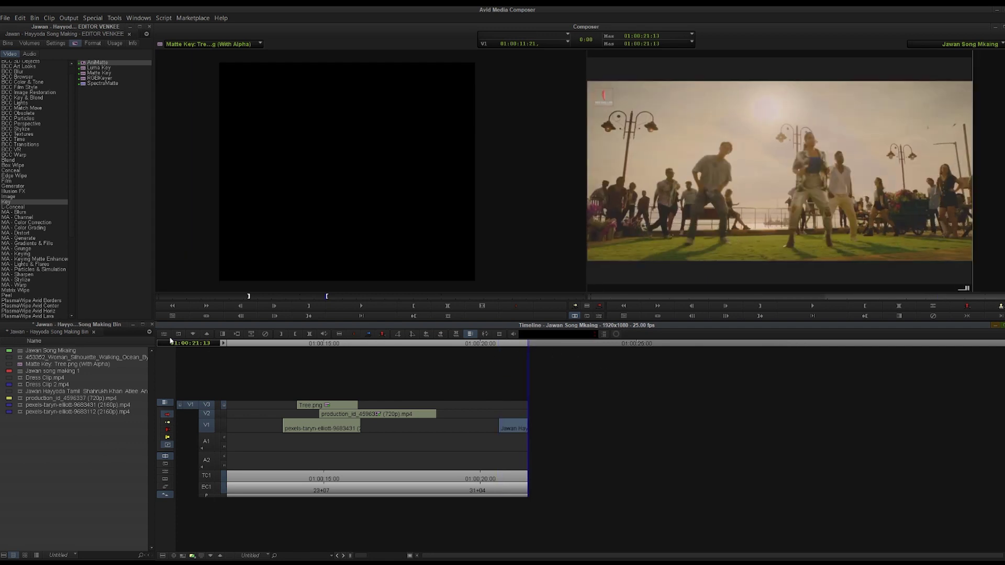
Load Dress Clip 2.mp4, check where the yellow fabric fills the frame, and place the marked section on V3 after the song clip.
double_click(18, 384)
drag(284, 298, 518, 295)
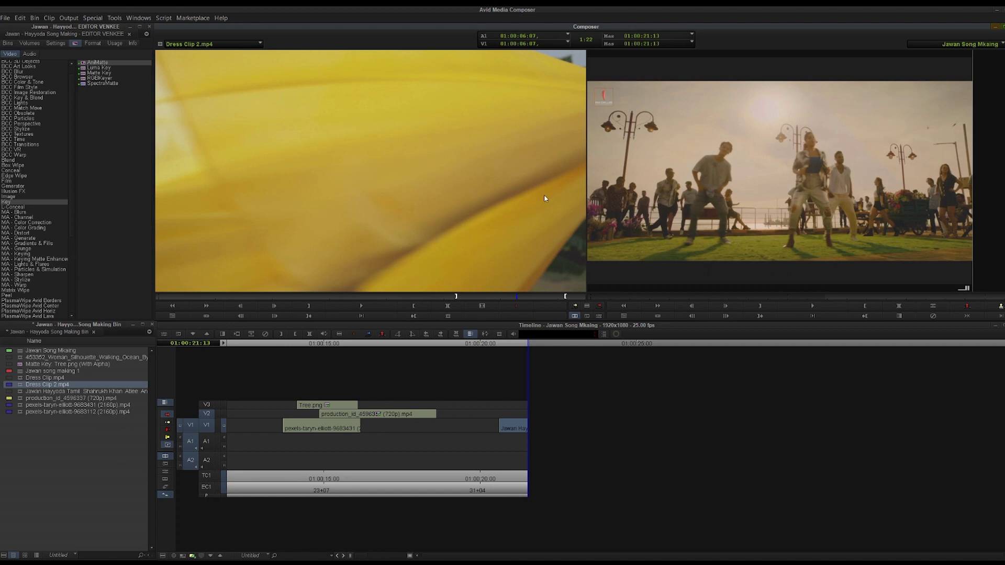
mouse_move(517, 297)
mouse_down()
mouse_move(550, 304)
mouse_move(506, 311)
mouse_up()
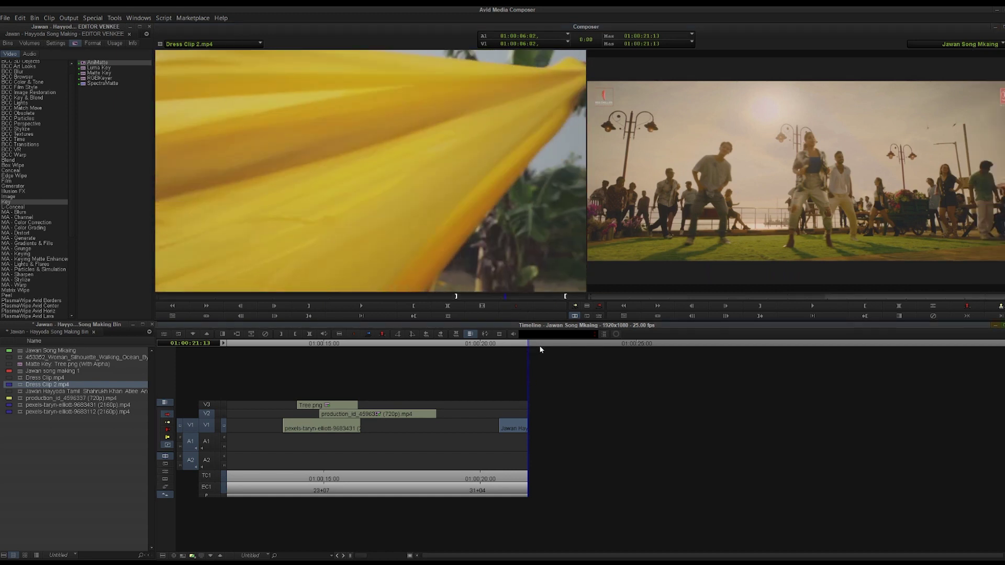
key(b)
mouse_move(558, 420)
mouse_down()
mouse_move(574, 429)
mouse_move(557, 404)
mouse_up()
Monitor track V3 and go to 01:00:22:14 in Dress Clip 2, where the yellow fabric sweeps in.
drag(543, 343, 542, 347)
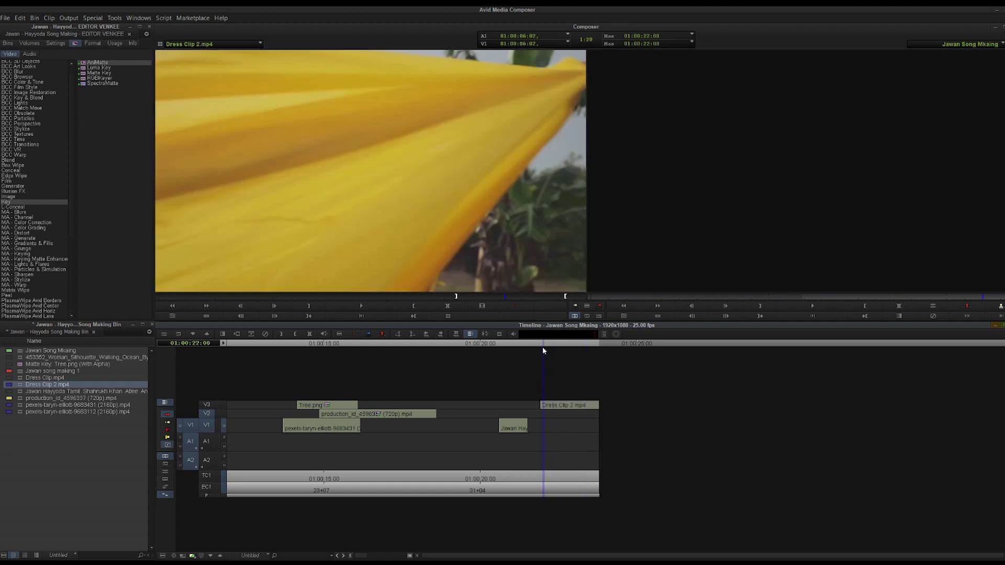
click(206, 406)
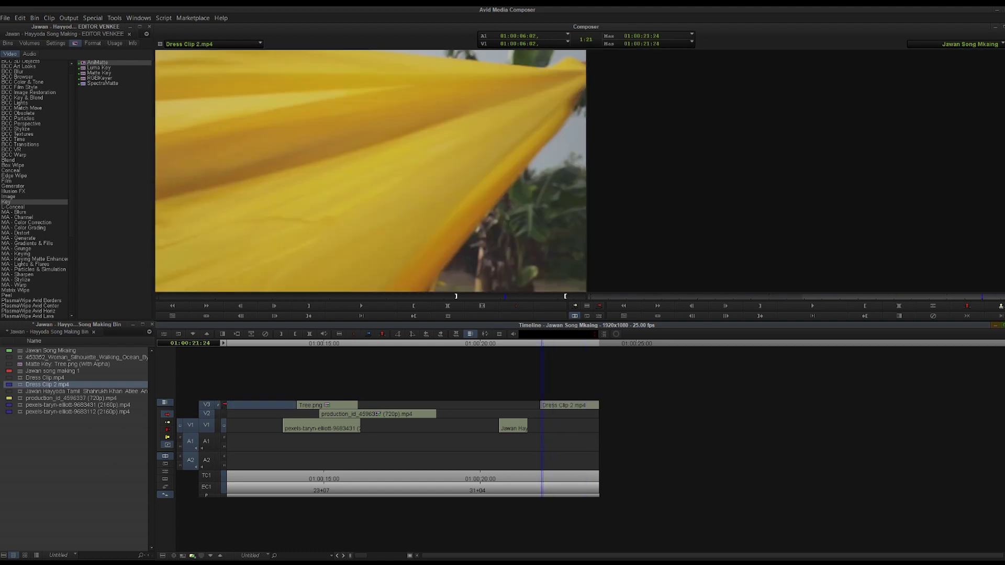
drag(191, 424, 206, 405)
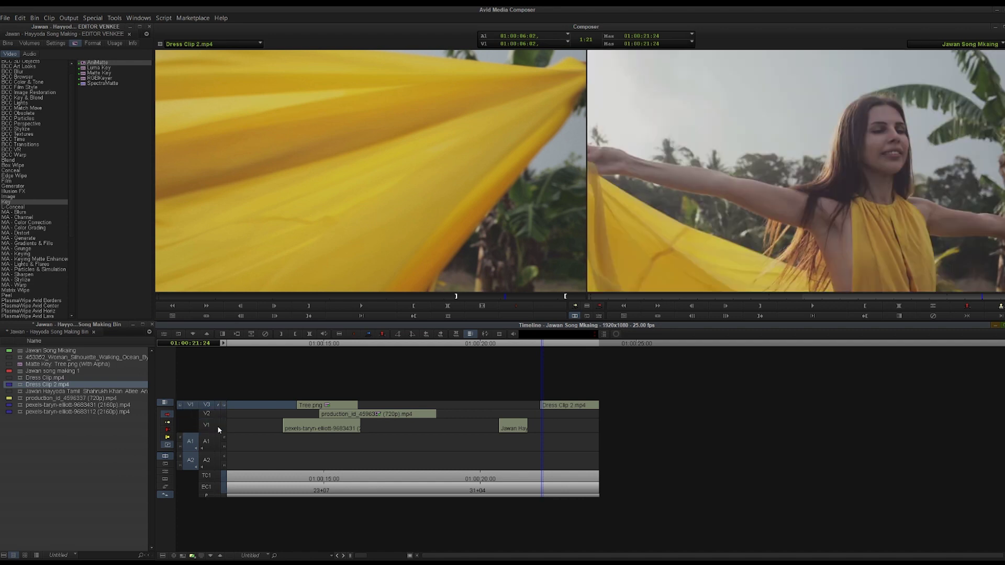
click(561, 347)
click(207, 415)
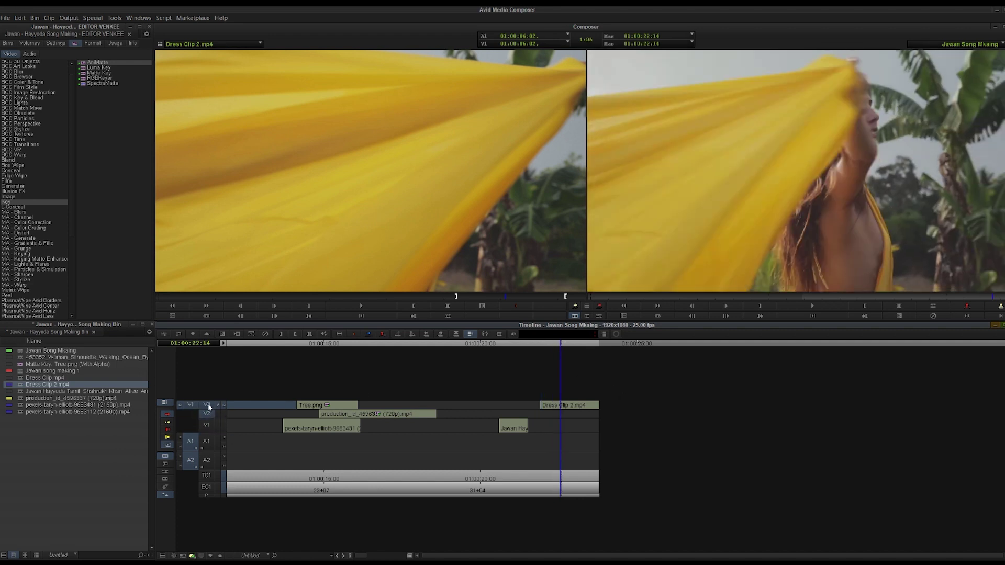
click(208, 406)
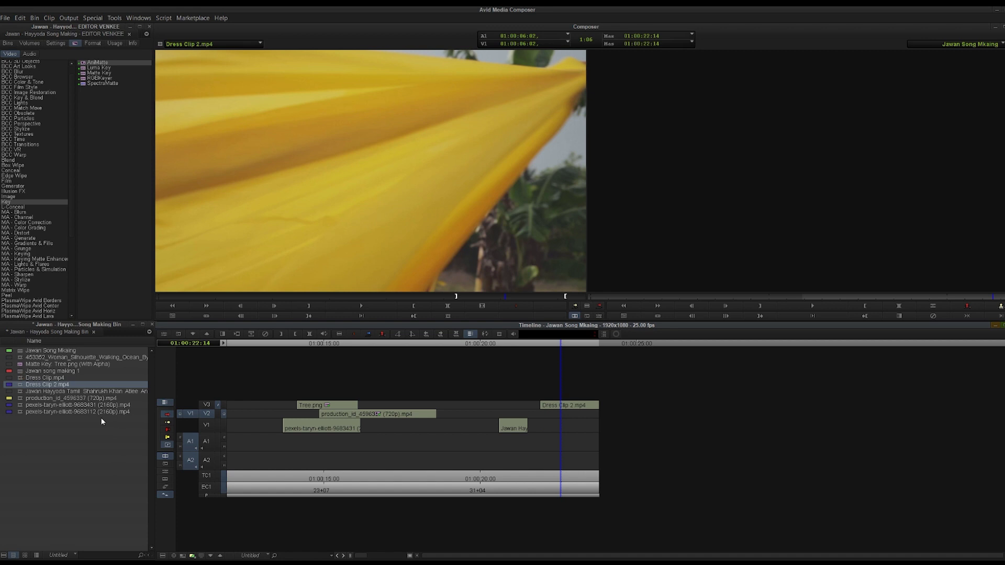
double_click(20, 405)
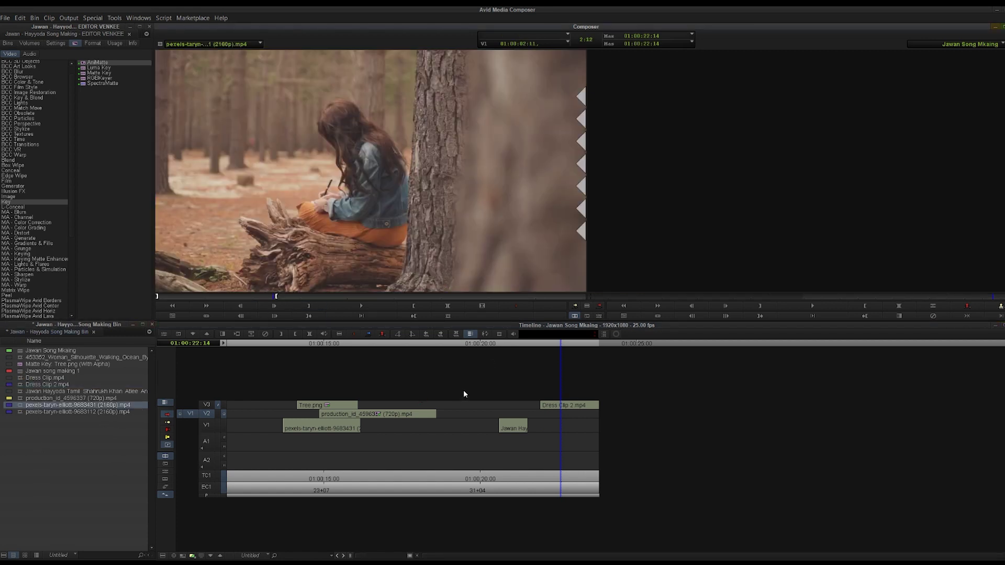
key(b)
Monitor V3 and step through Dress Clip 2 from 01:00:22:20 to 01:00:23:03 to examine the fabric covering and leaving the frame.
click(204, 406)
drag(562, 346, 570, 343)
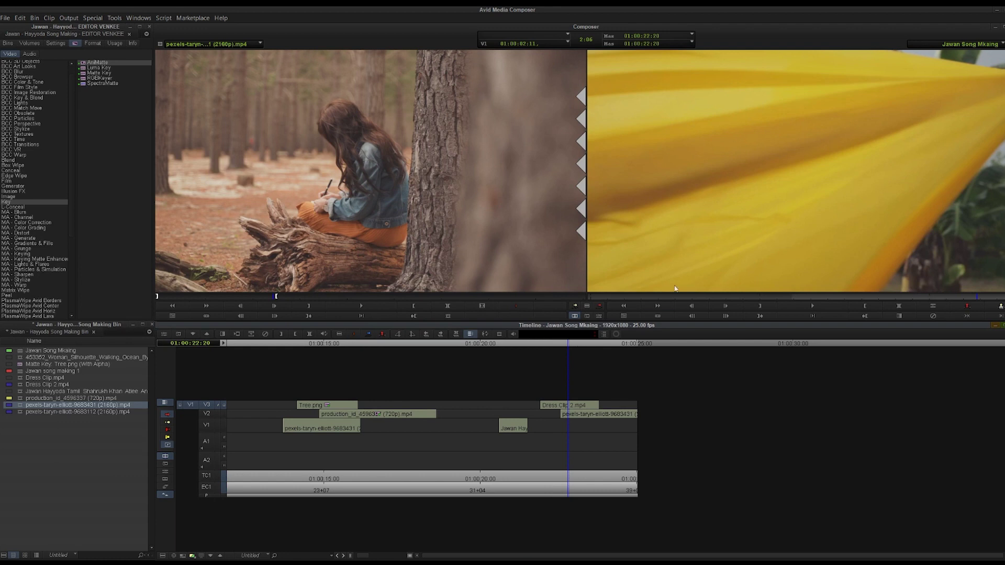
drag(570, 347, 577, 344)
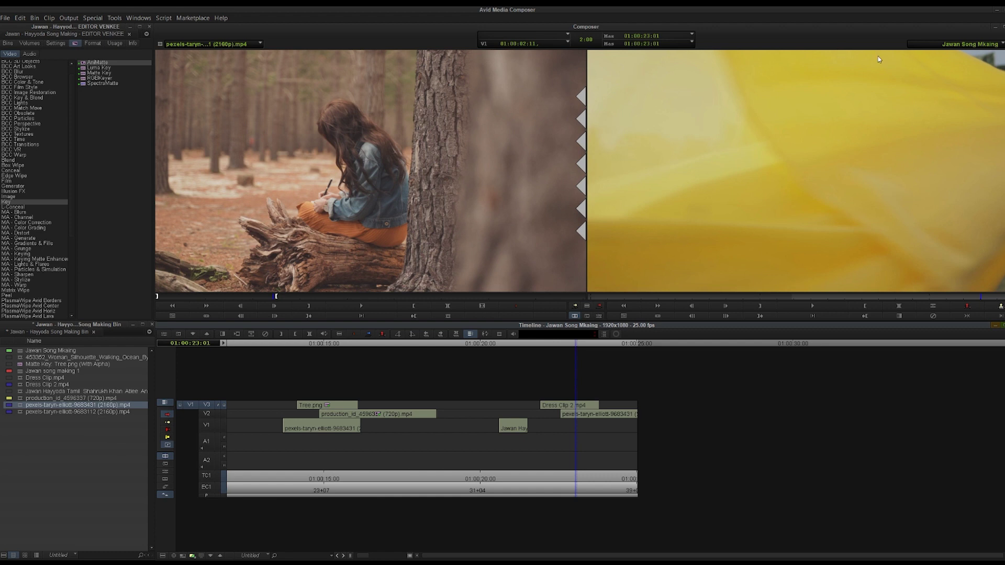
key(Right)
key(Right)
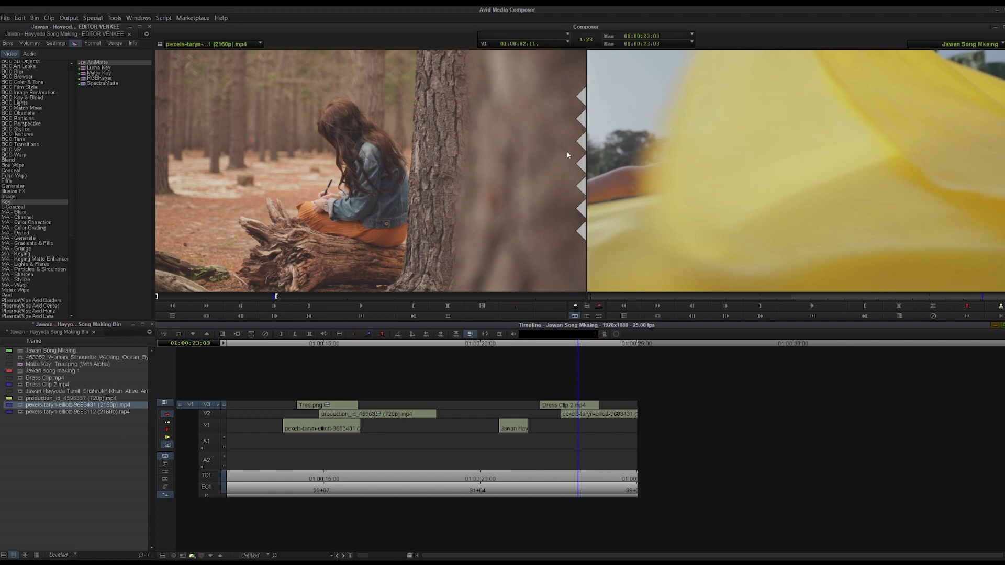
Apply AniMatte to Dress Clip 2 on V3 at 01:00:23:02 and add a keyframe there.
key(Left)
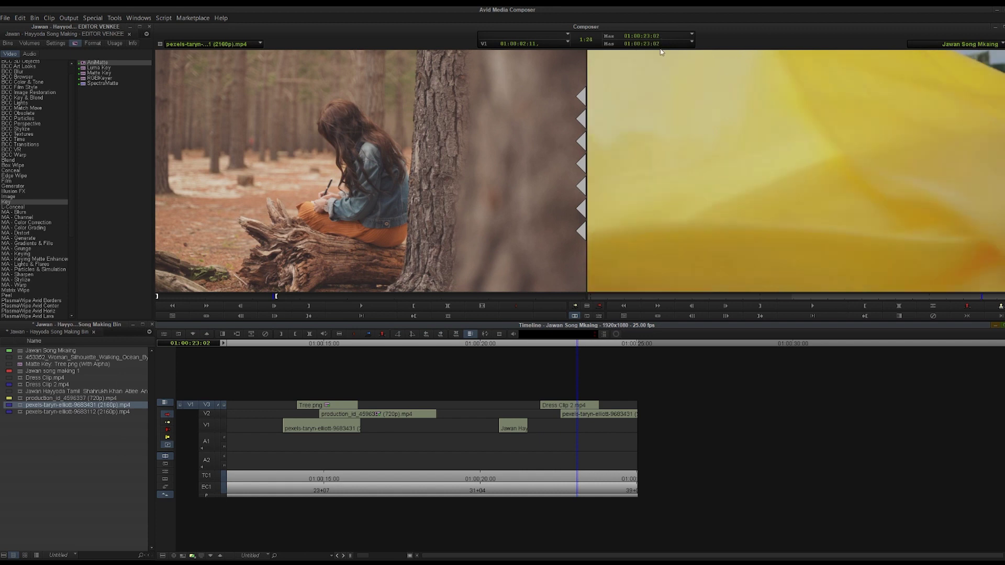
click(567, 404)
drag(82, 65, 570, 404)
key(bracketright)
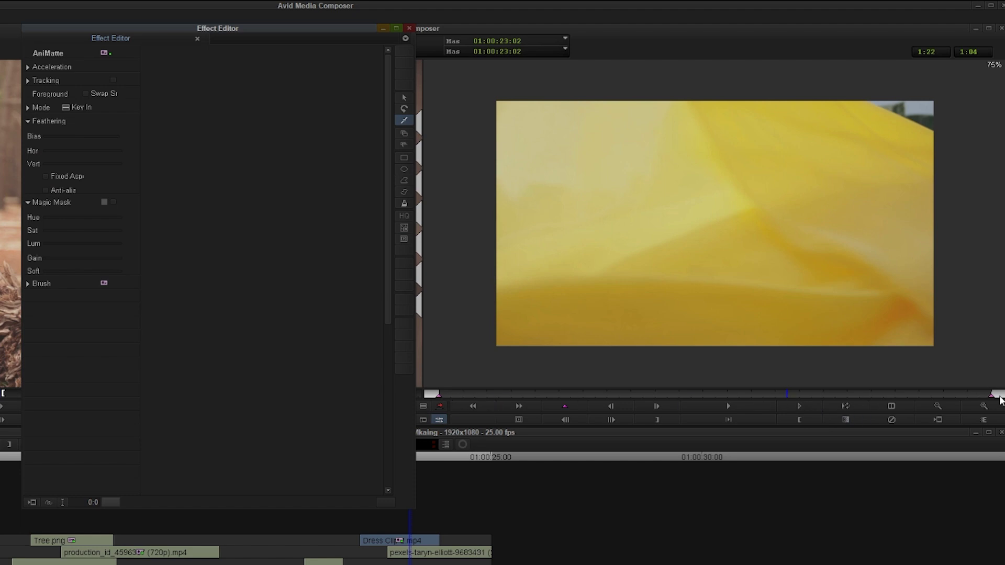
click(564, 407)
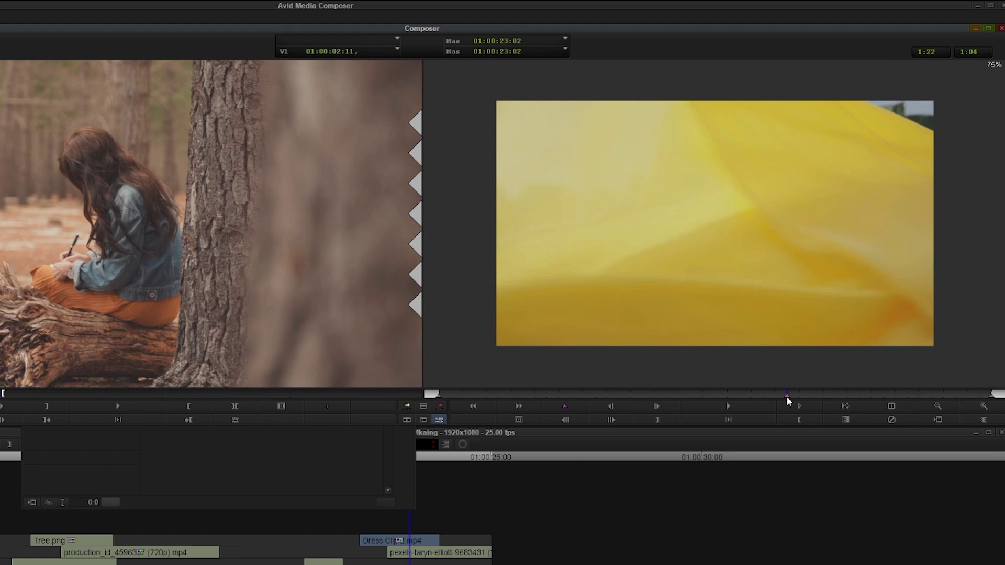
click(393, 459)
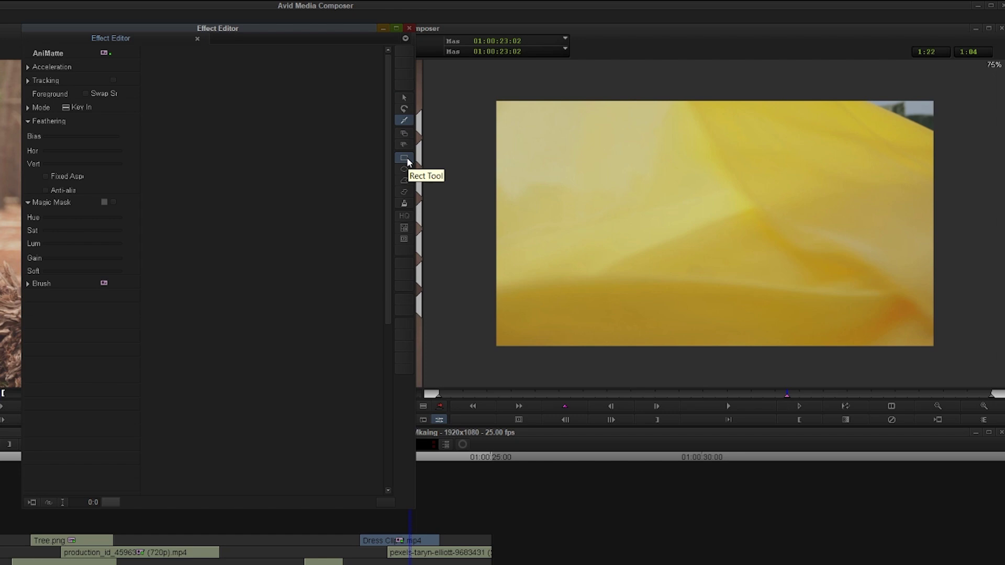
Draw a closed triangular polygon mask across the upper-left corner of the Dress Clip 2 picture.
click(405, 181)
click(480, 197)
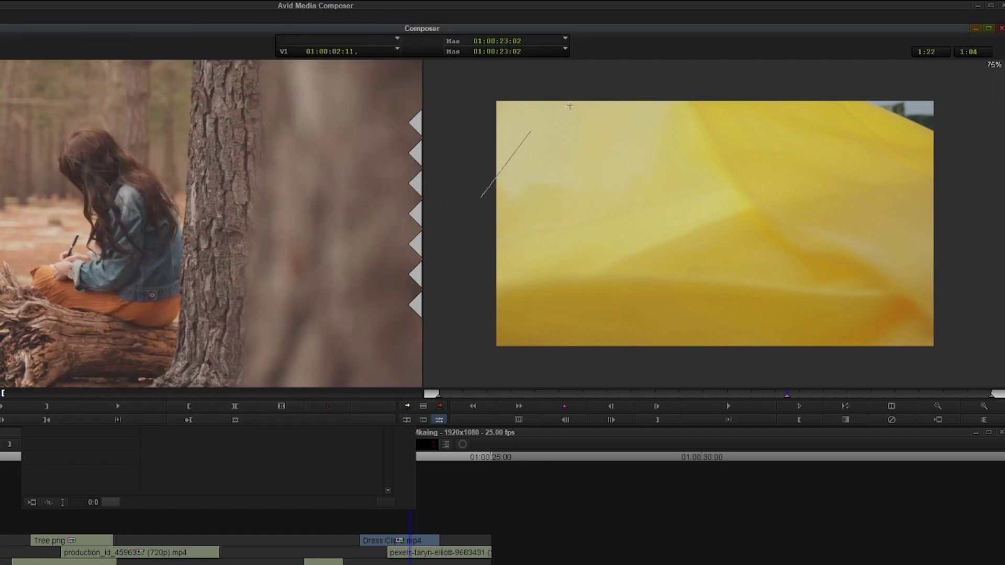
click(600, 94)
click(493, 78)
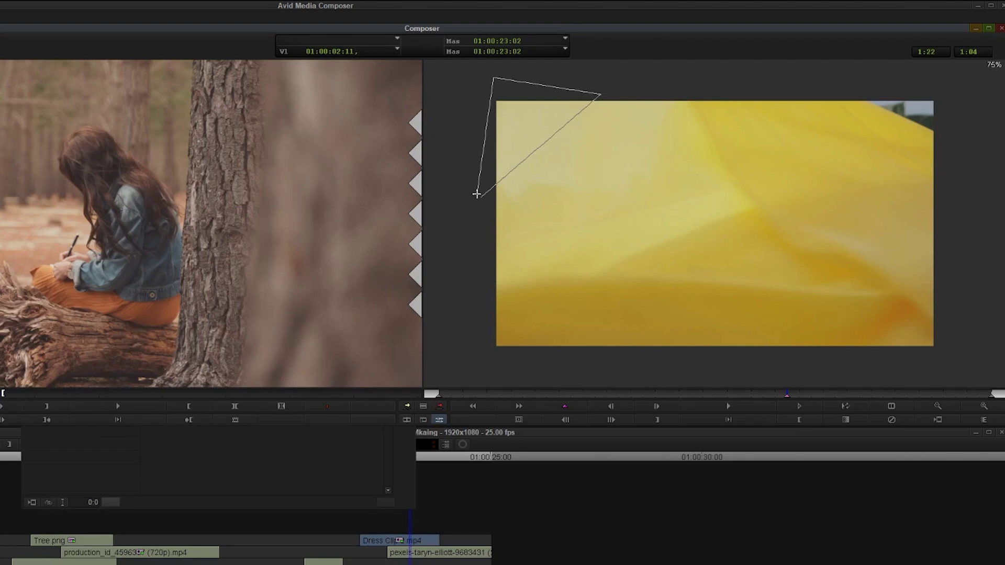
click(480, 198)
Swap the AniMatte sources and move the triangular mask completely outside the upper-left corner of the picture.
click(353, 446)
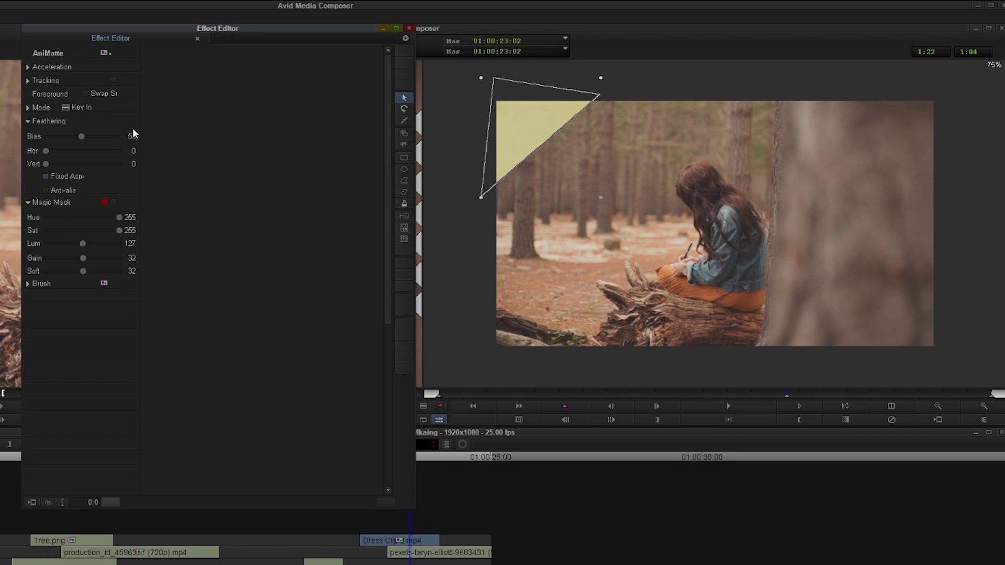
click(88, 92)
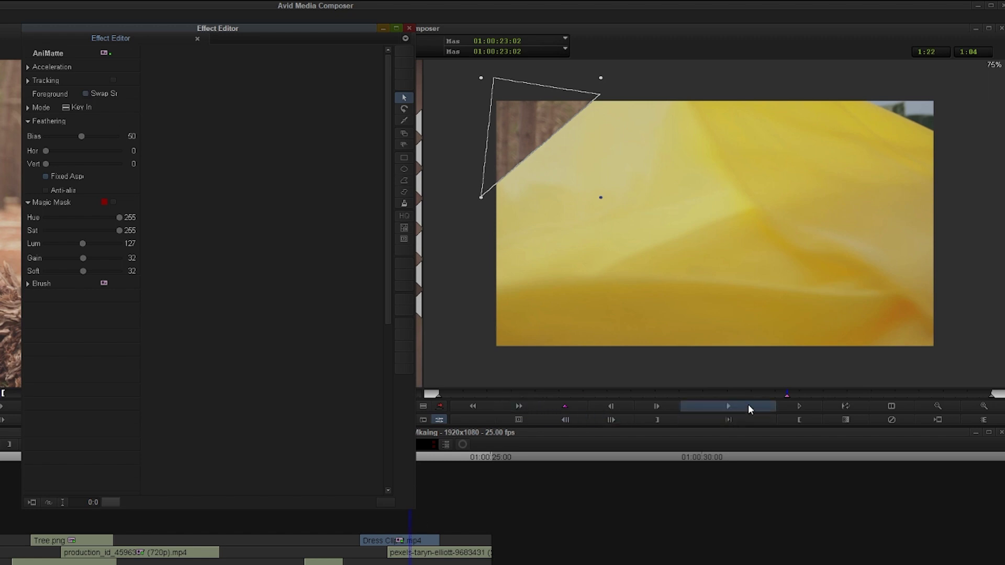
drag(522, 111, 451, 73)
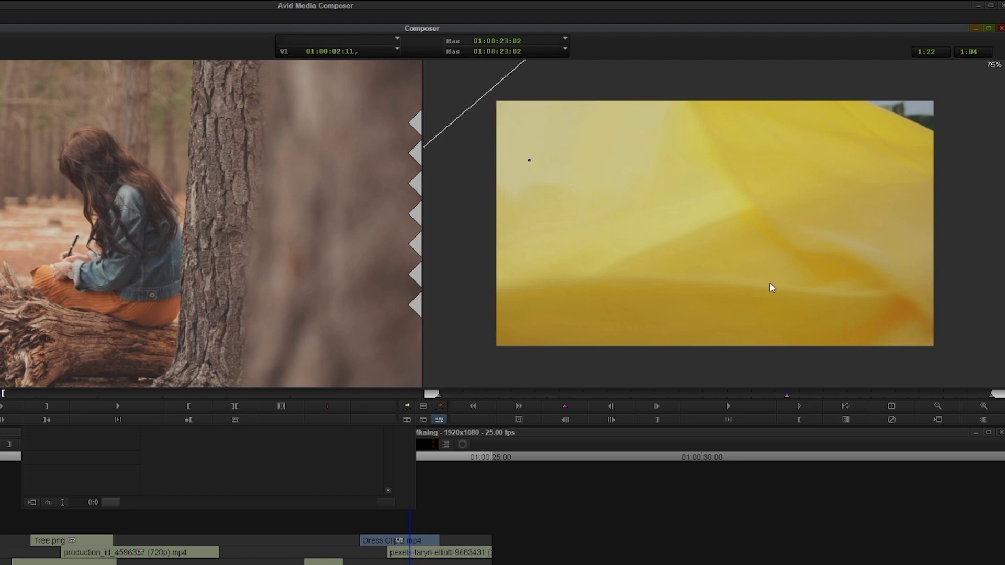
Add a keyframe at 01:00:23:03 and reshape the mask with an extra point to follow the yellow fabric's left edge.
key(Right)
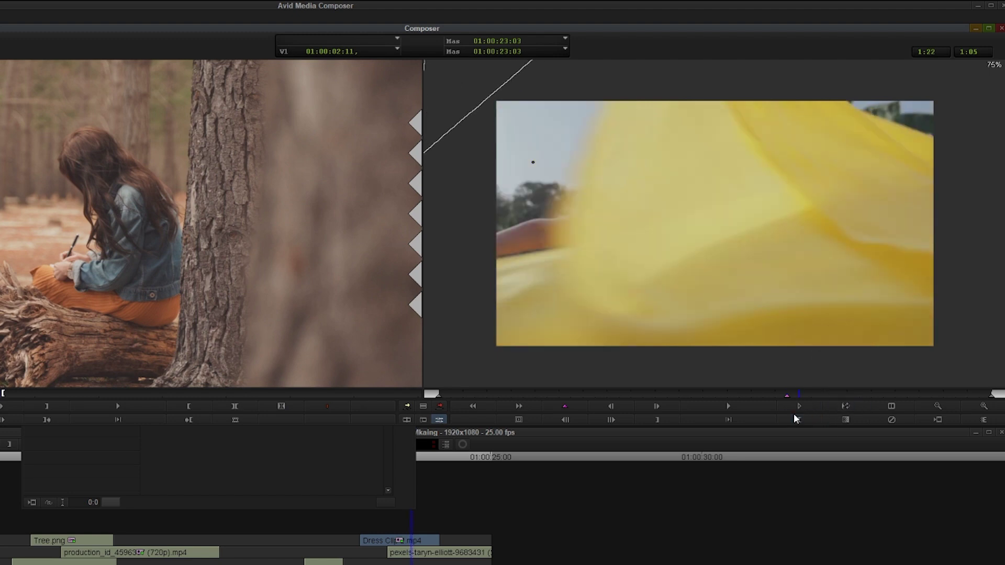
click(566, 406)
click(294, 490)
click(404, 121)
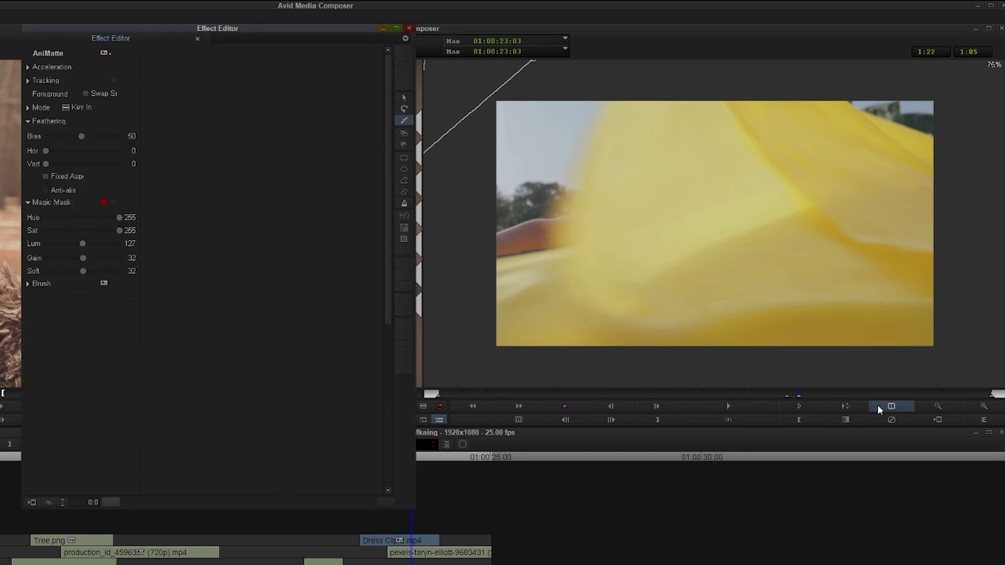
click(932, 406)
drag(518, 183, 567, 251)
drag(594, 114, 642, 139)
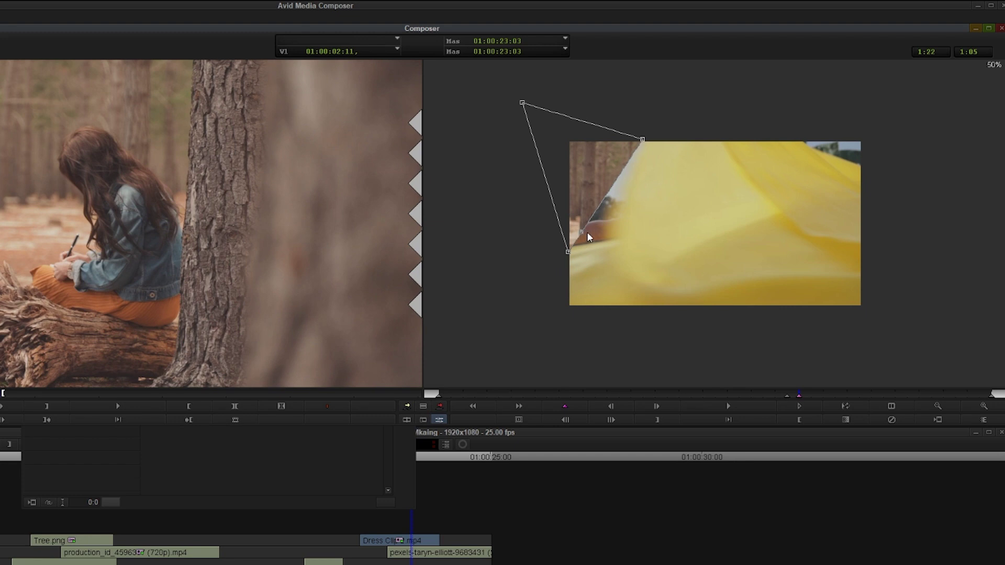
drag(585, 231, 563, 250)
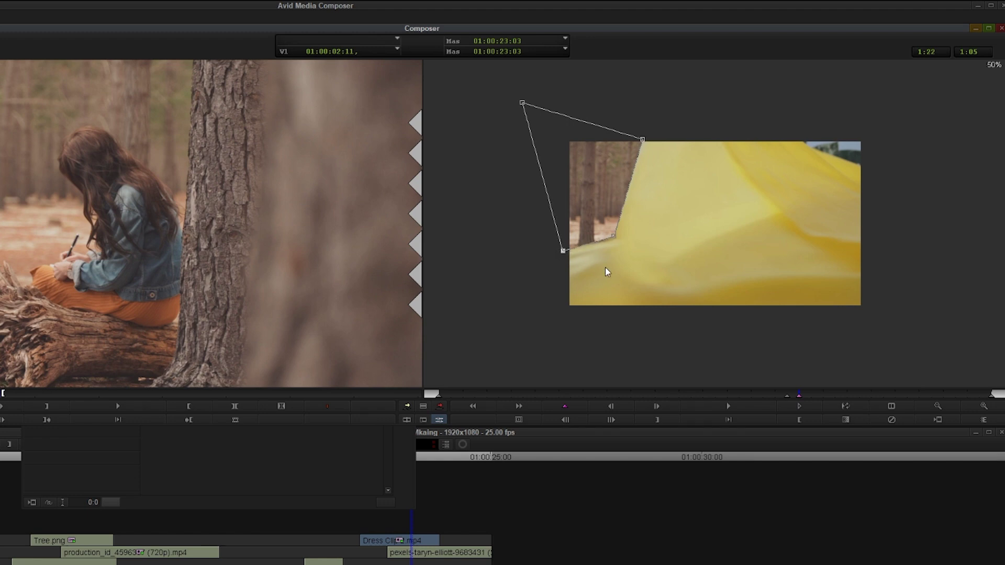
click(786, 394)
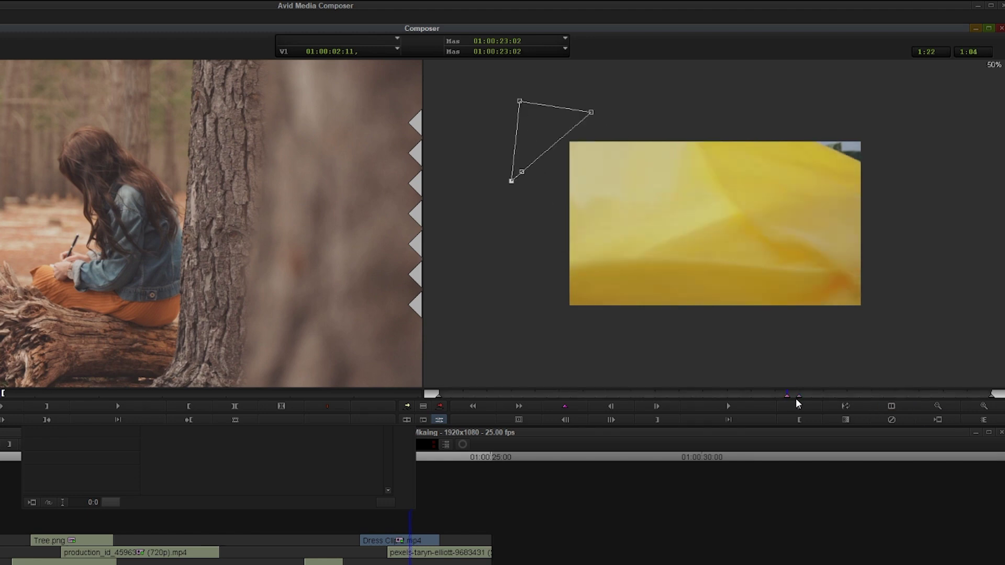
click(798, 396)
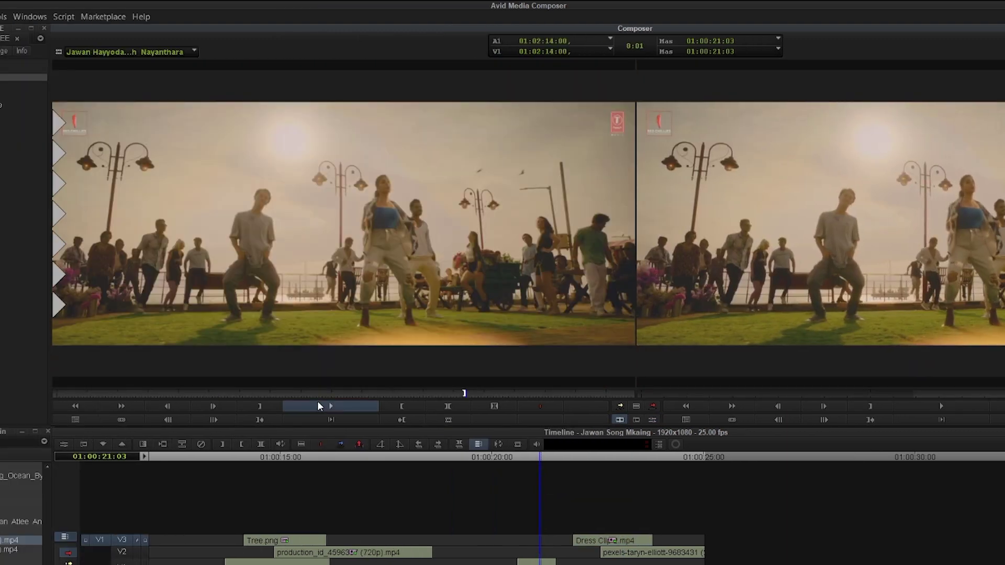
Step back and forth through the song clip around 01:02:13:15 to 01:02:13:21 to examine how the yellow fabric wipes the frame.
click(464, 395)
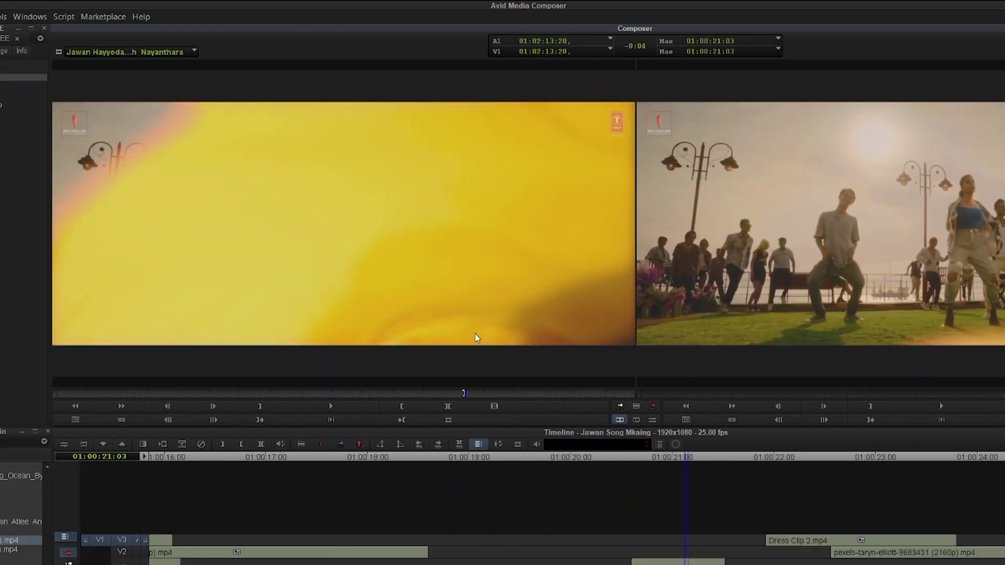
key(Left)
key(Left)
key(Left)
key(Left)
key(Left)
key(Left)
key(Left)
key(Left)
key(Left)
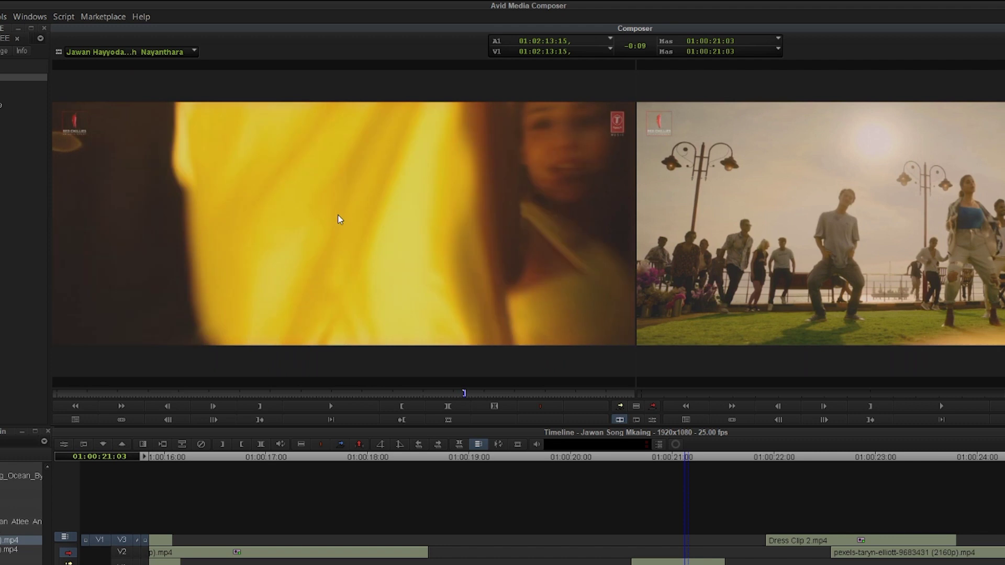
key(Right)
key(Right)
key(Right)
key(Right)
key(Right)
key(Right)
key(Right)
key(Right)
key(Right)
key(Right)
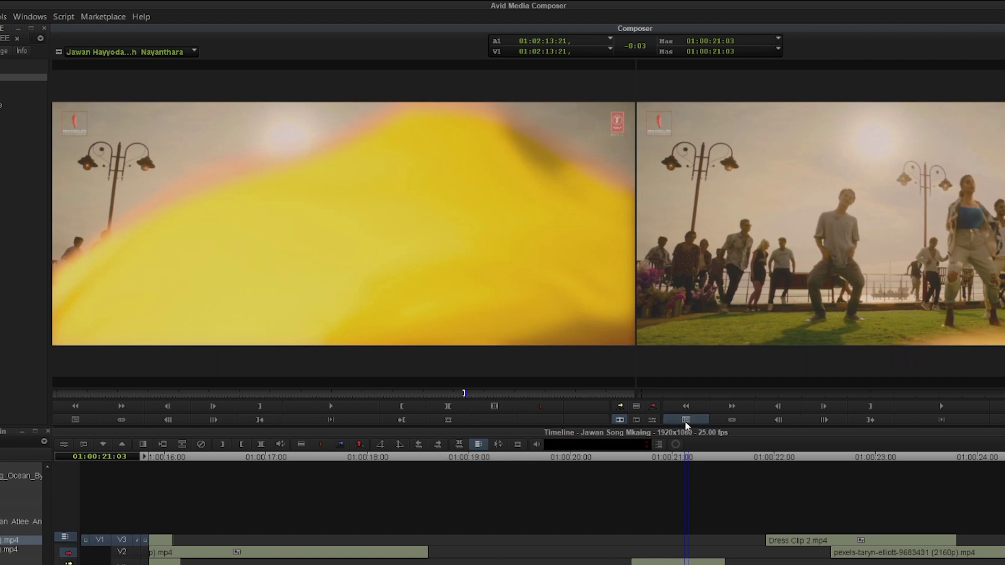
Reopen the AniMatte effect on Dress Clip 2 and compare the mask keyframes at 01:00:23:02 and 01:00:23:03.
click(848, 457)
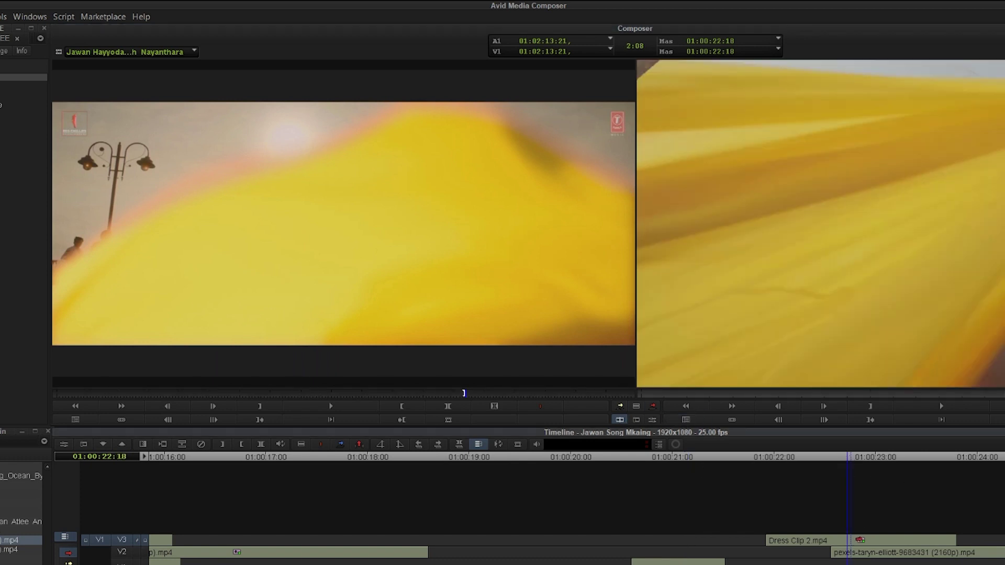
double_click(860, 539)
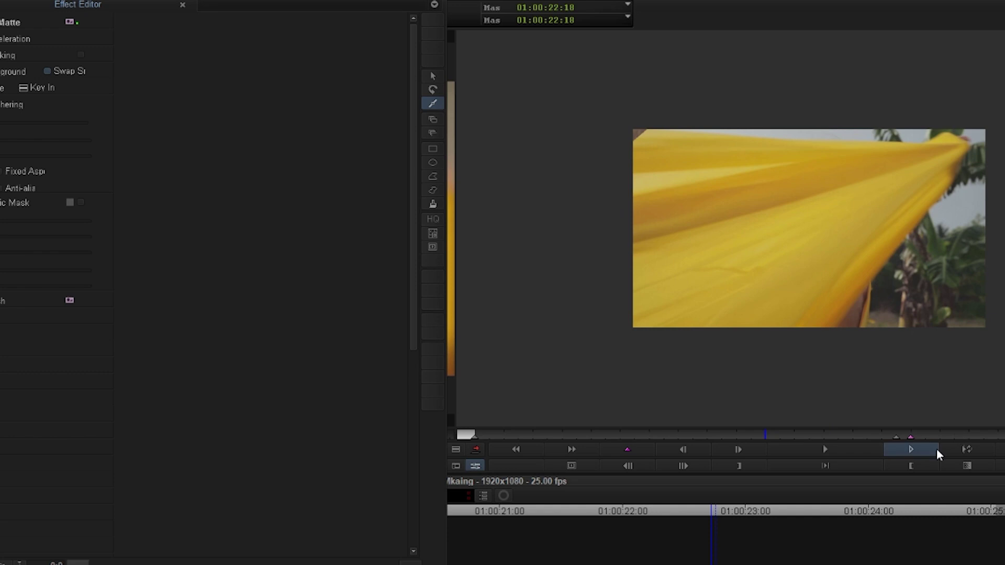
click(911, 438)
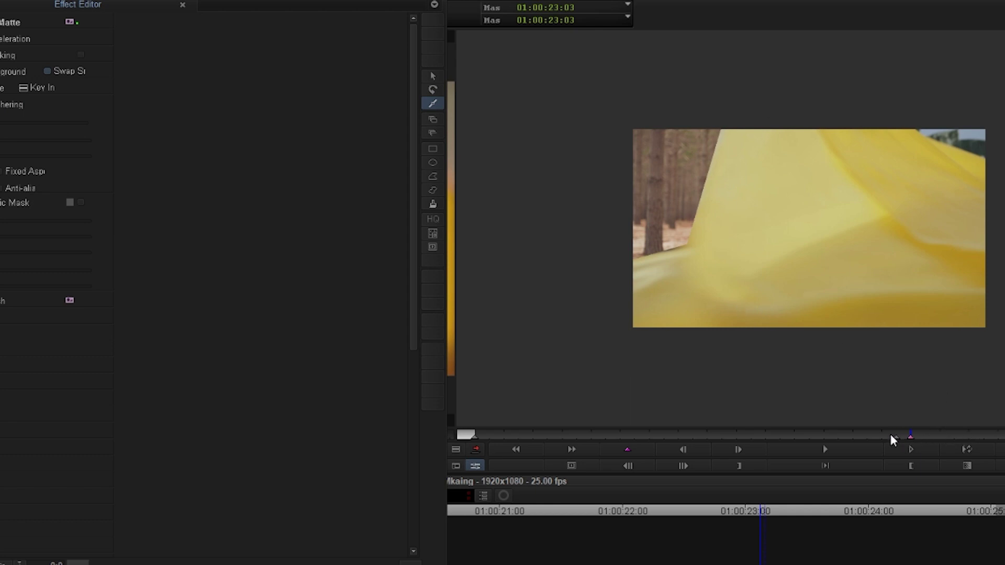
click(897, 438)
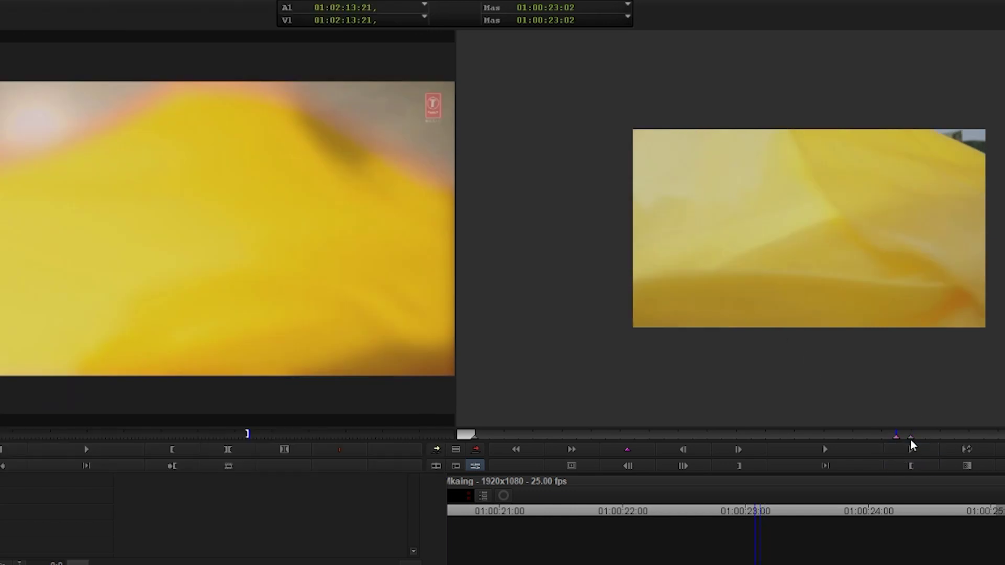
click(911, 439)
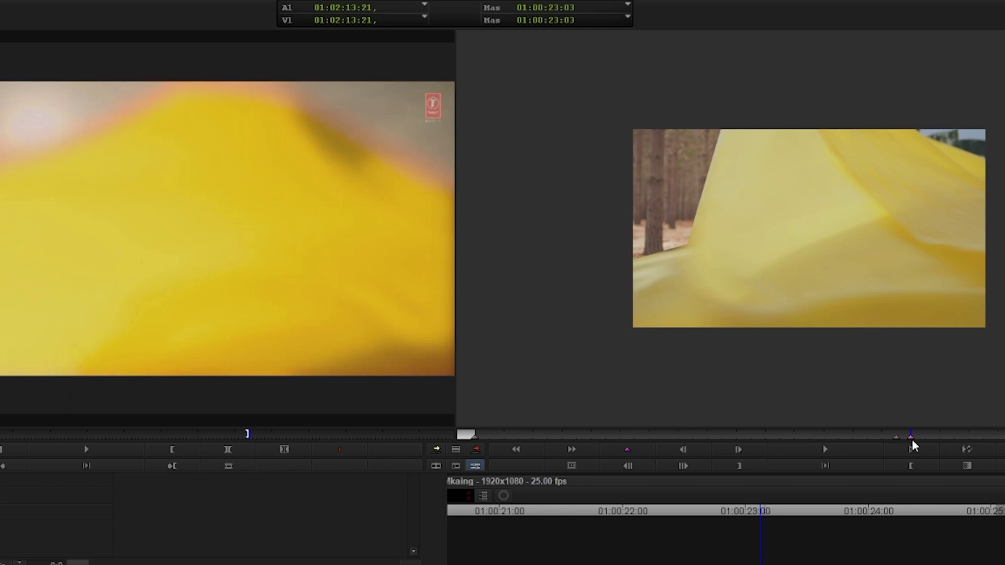
Select the mask at 01:00:23:03 and set its horizontal and vertical feathering to 18.
click(310, 511)
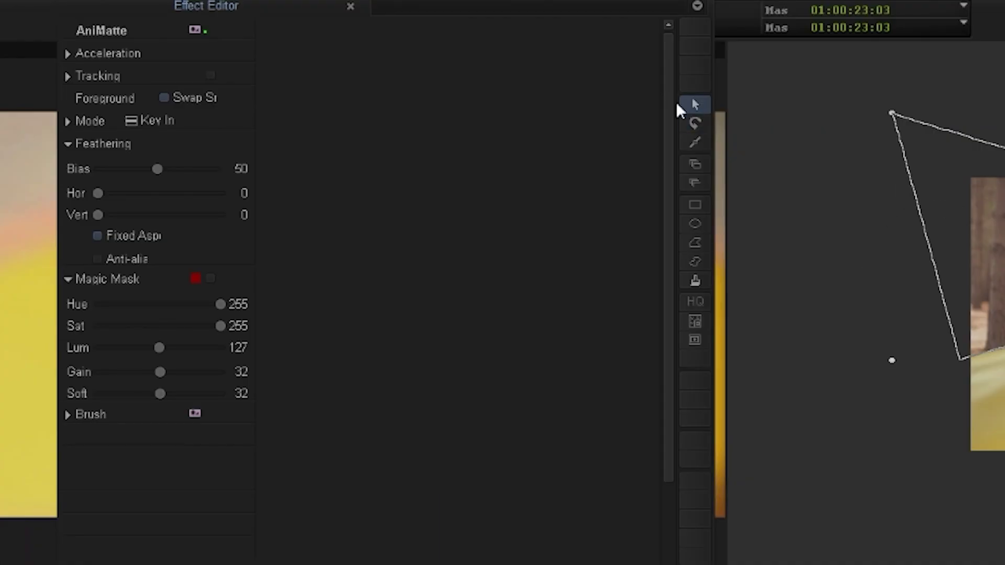
click(426, 77)
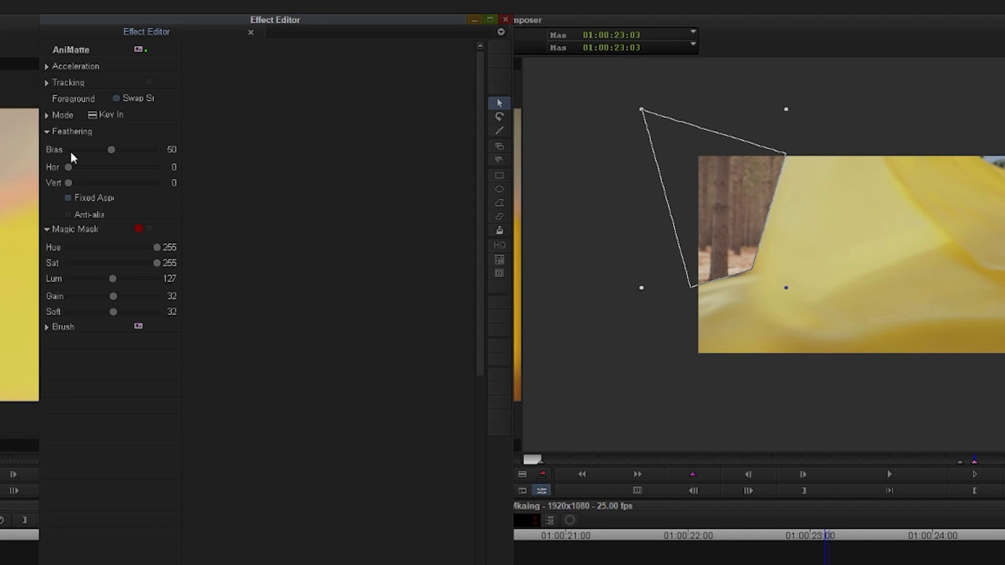
drag(71, 168, 96, 171)
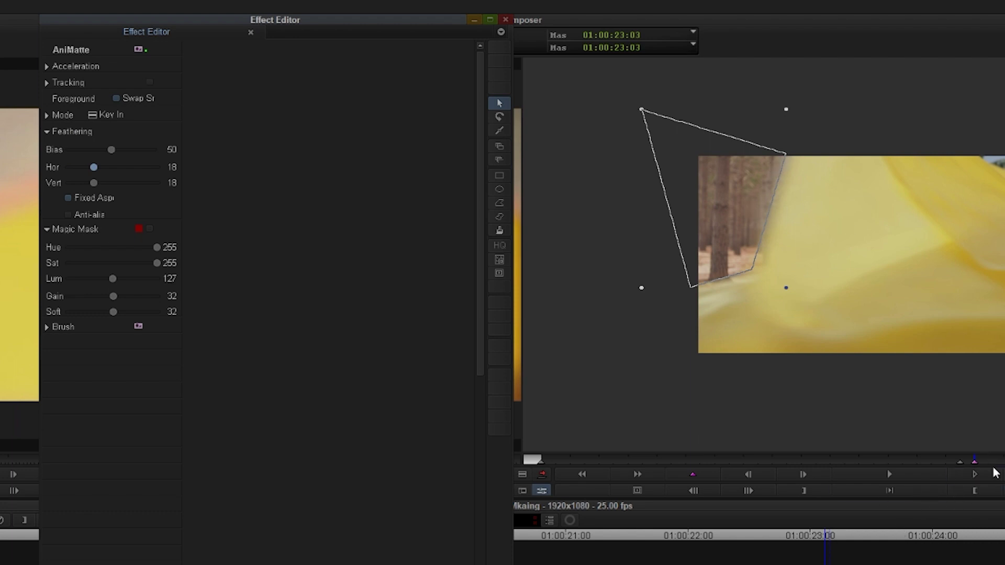
Add a keyframe at 01:00:23:04 and reshape the mask along the fabric's edge to cover the sky, arm and hair.
click(828, 539)
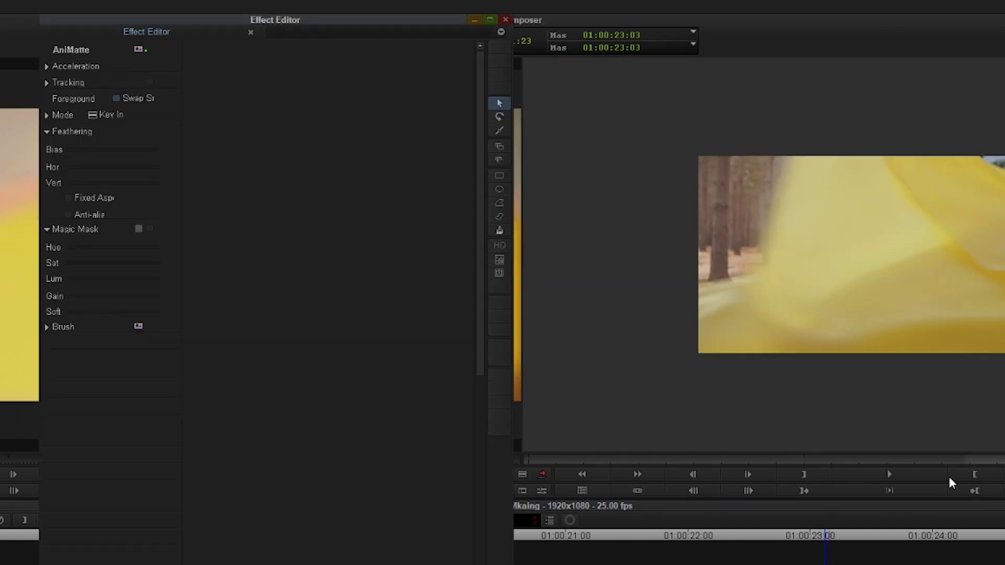
key(Right)
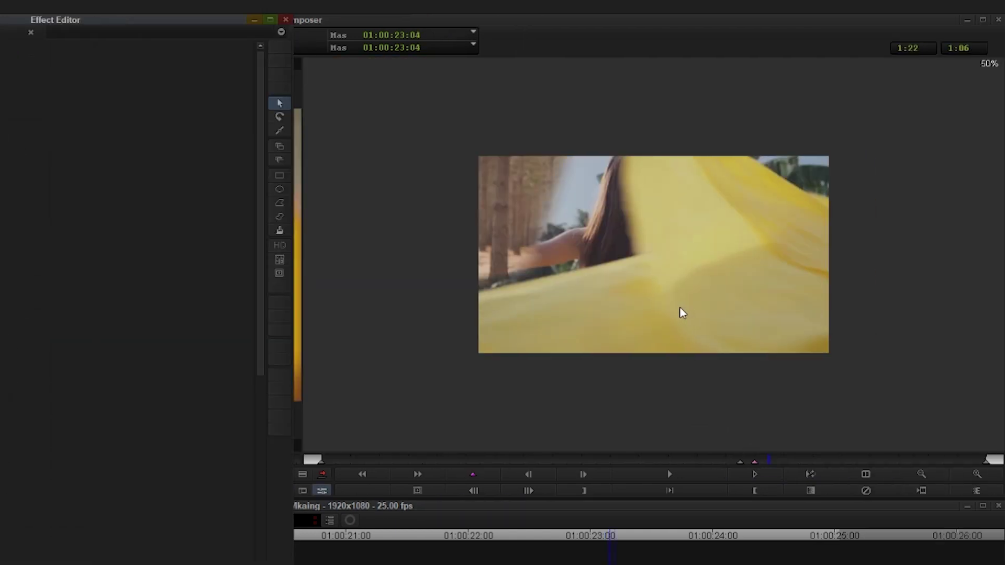
click(478, 477)
click(567, 235)
click(520, 198)
click(176, 558)
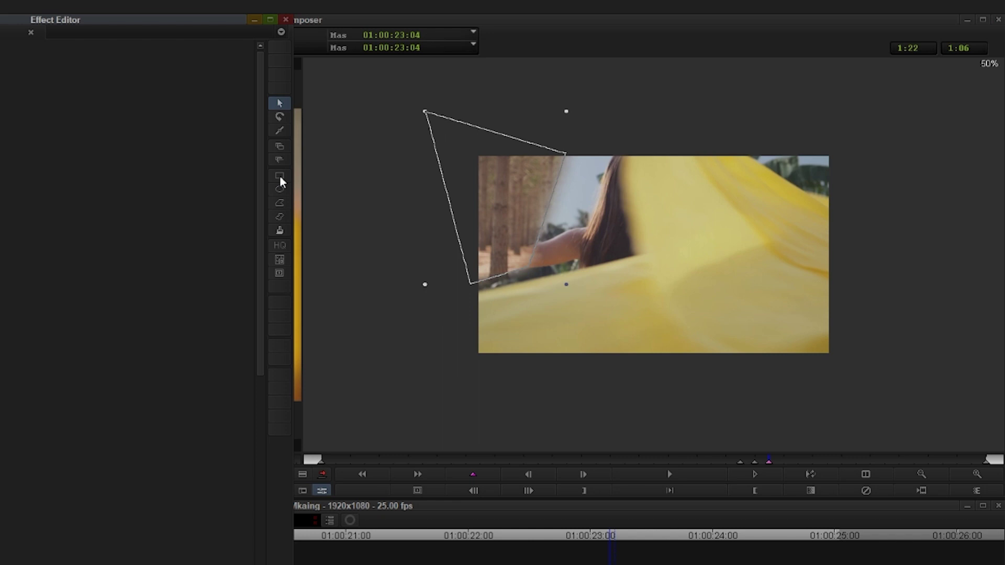
click(278, 130)
drag(470, 284, 471, 296)
drag(530, 268, 641, 255)
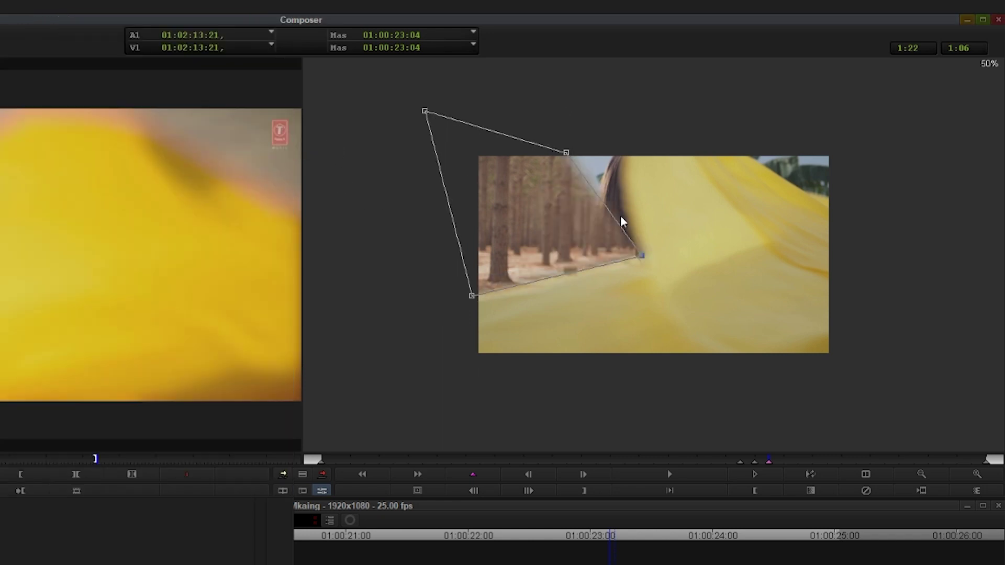
drag(567, 153, 621, 148)
drag(775, 460, 978, 473)
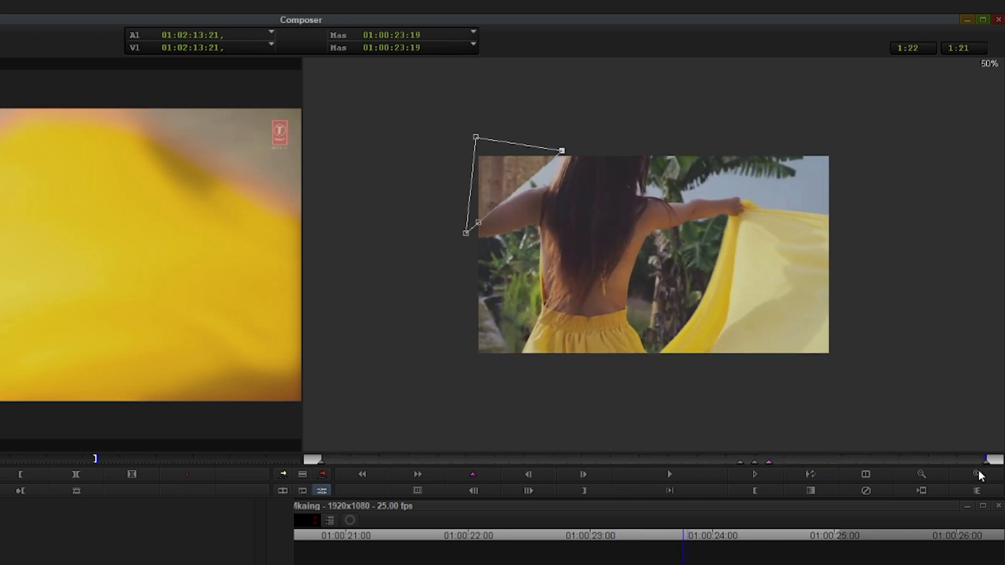
click(542, 531)
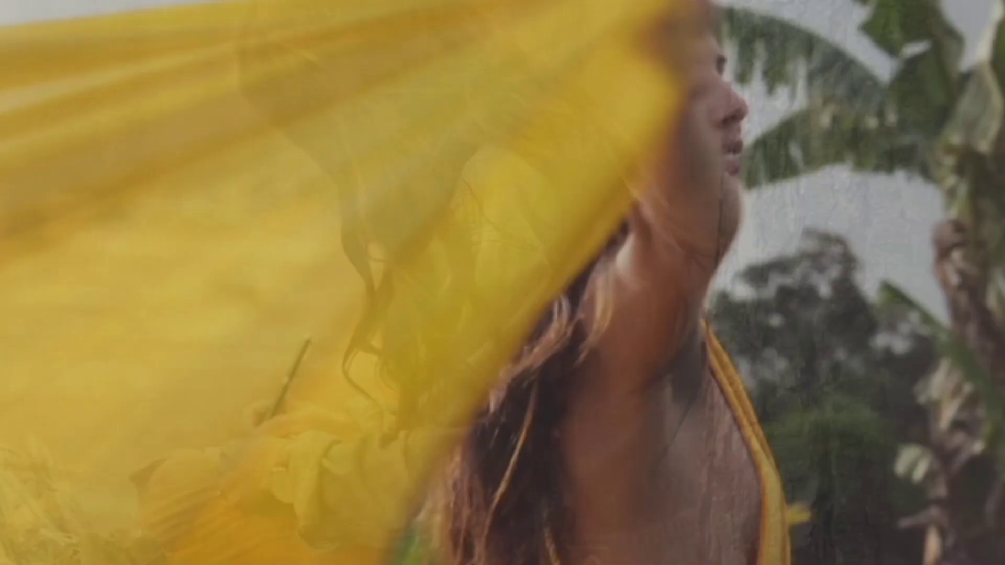